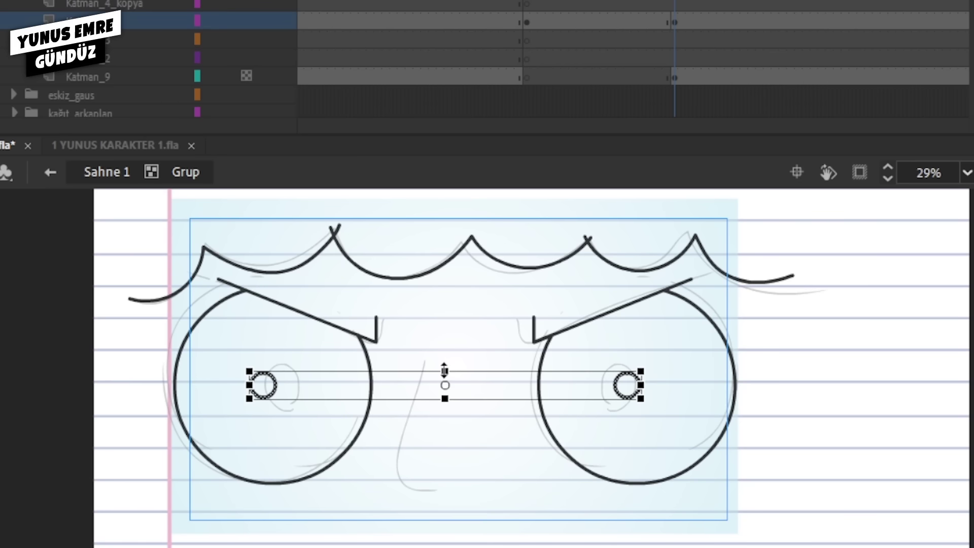
- Stretch both pupils vertically into tall ovals and trace the nose line over the sketch
{"action": "left_click", "coordinate": [495, 350]}
{"action": "key", "text": "y"}
{"action": "left_click", "coordinate": [486, 376], "text": "ctrl"}
{"action": "left_click_drag", "start_coordinate": [404, 427], "coordinate": [304, 388]}
{"action": "left_click_drag", "start_coordinate": [246, 377], "coordinate": [242, 321]}
{"action": "mouse_move", "coordinate": [268, 264]}
{"action": "left_mouse_down"}
{"action": "mouse_move", "coordinate": [224, 383]}
{"action": "mouse_move", "coordinate": [200, 493]}
{"action": "mouse_move", "coordinate": [211, 515]}
{"action": "mouse_move", "coordinate": [285, 531]}
{"action": "left_mouse_up"}
{"action": "left_click", "coordinate": [363, 479], "text": "alt"}
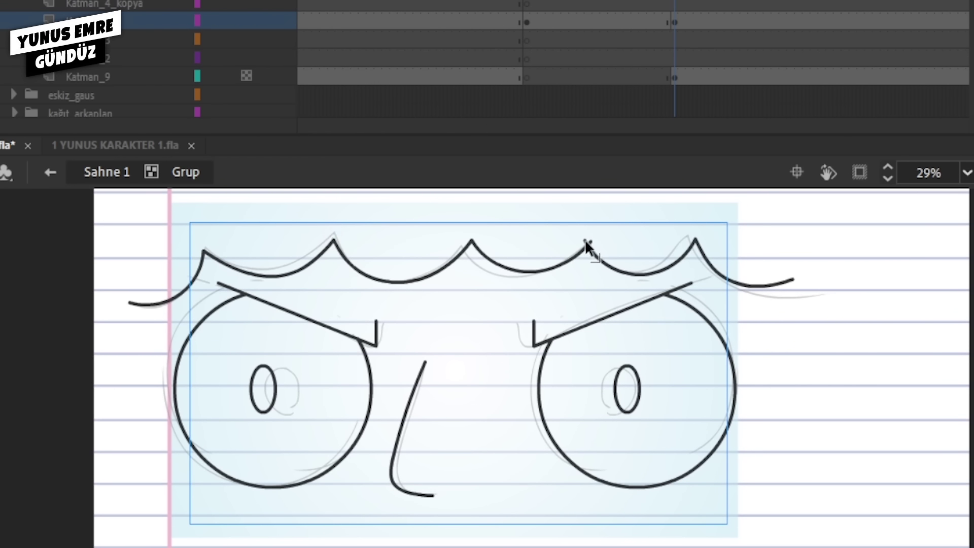
- Draw straight border lines around all four sides of the face and fill the enclosed hair area with reddish brown
{"action": "mouse_move", "coordinate": [172, 205]}
{"action": "left_mouse_down"}
{"action": "mouse_move", "coordinate": [189, 541]}
{"action": "mouse_move", "coordinate": [764, 535]}
{"action": "mouse_move", "coordinate": [745, 505]}
{"action": "mouse_move", "coordinate": [744, 193]}
{"action": "left_mouse_up"}
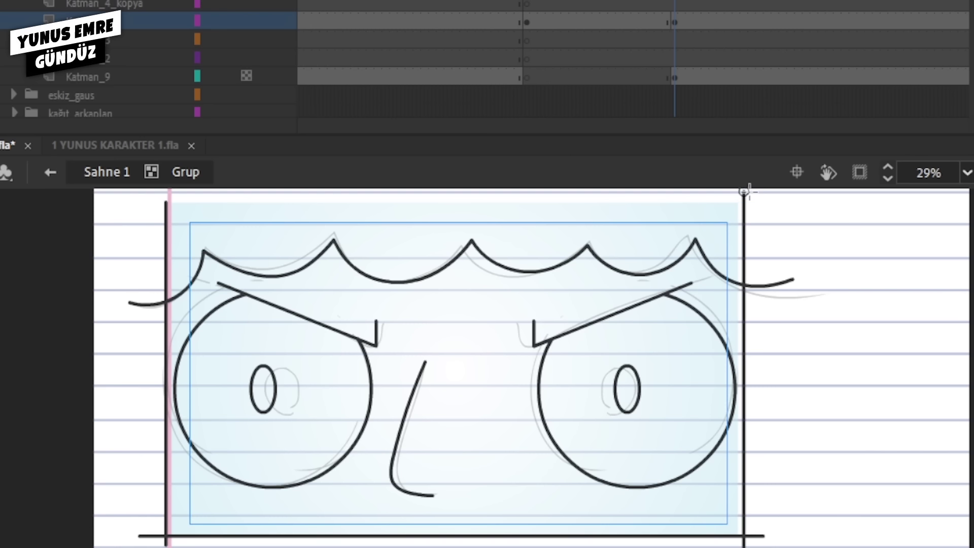
{"action": "left_click_drag", "start_coordinate": [153, 214], "coordinate": [761, 211]}
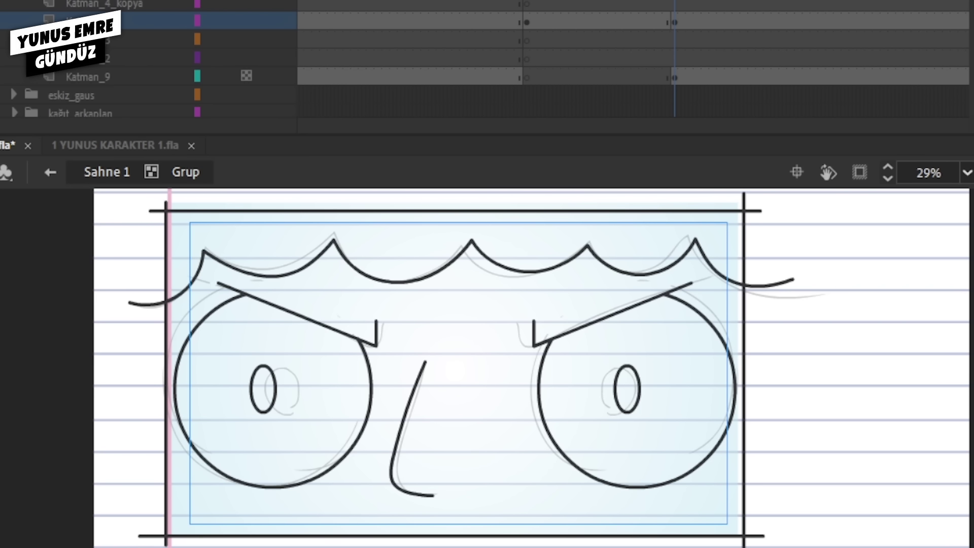
{"action": "left_click", "coordinate": [731, 232]}
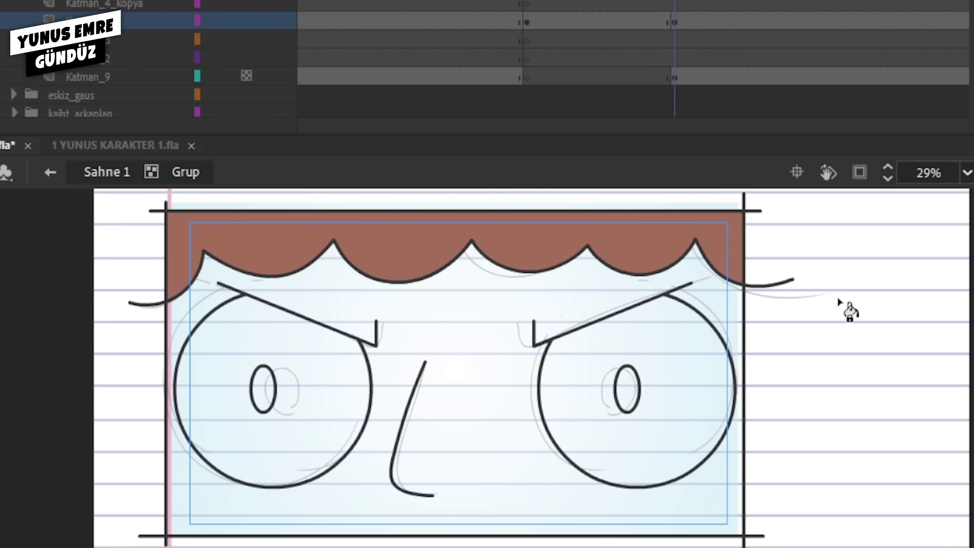
- Fill both eyeballs with white and both pupils with dark grey
{"action": "left_click", "coordinate": [710, 394]}
{"action": "left_click", "coordinate": [355, 391]}
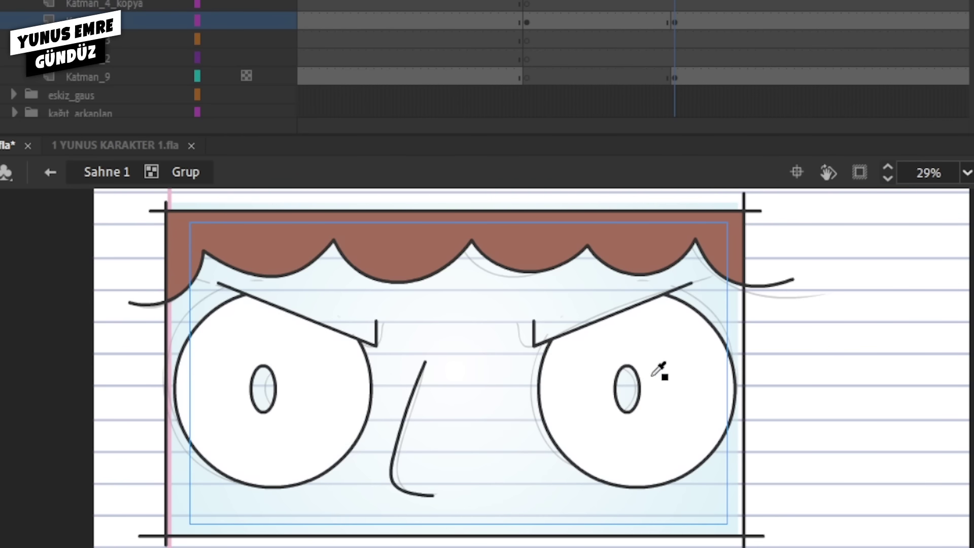
{"action": "left_click", "coordinate": [628, 392]}
{"action": "left_click", "coordinate": [265, 396]}
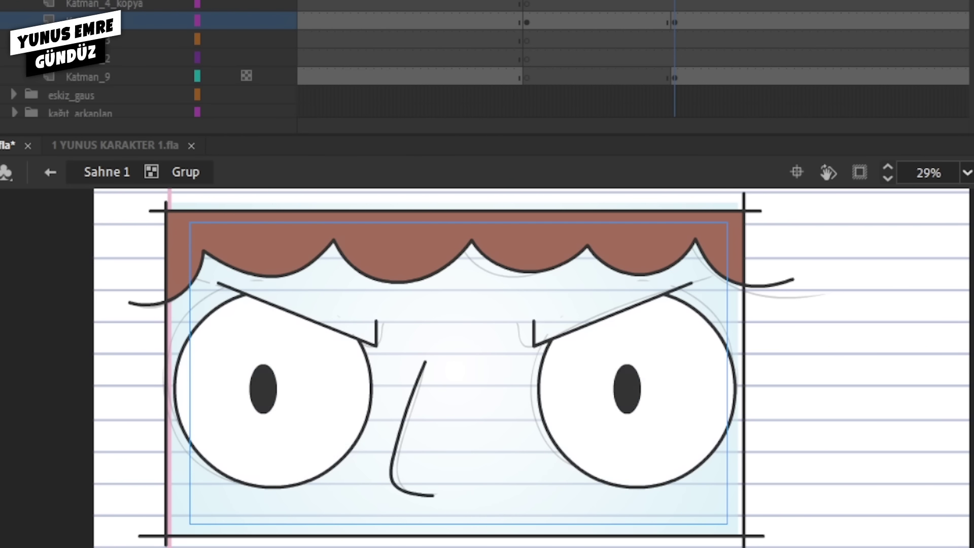
- Fill the skin with a blue-to-peach linear gradient and rotate it to run vertically, with blue beneath the hair
{"action": "left_click", "coordinate": [495, 385]}
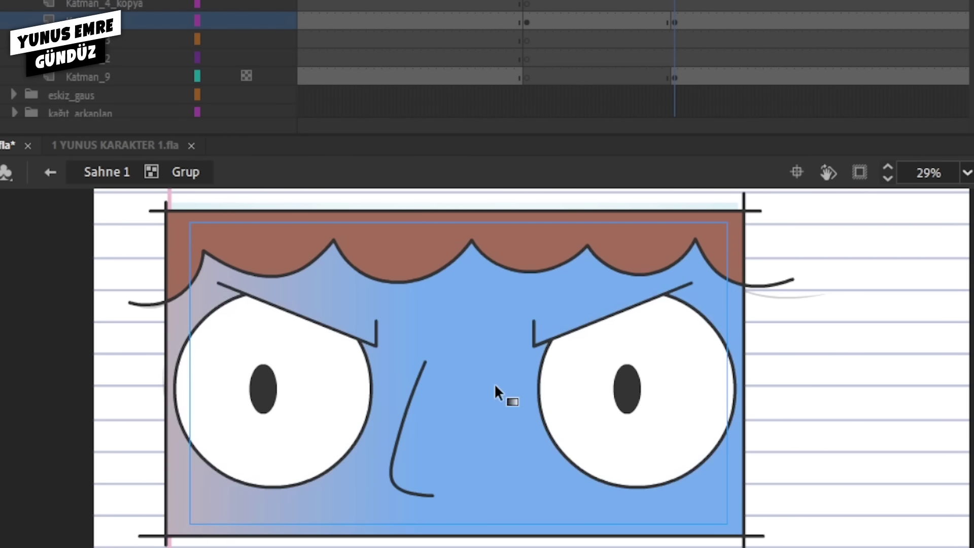
{"action": "left_click", "coordinate": [465, 330]}
{"action": "left_click_drag", "start_coordinate": [419, 239], "coordinate": [122, 87]}
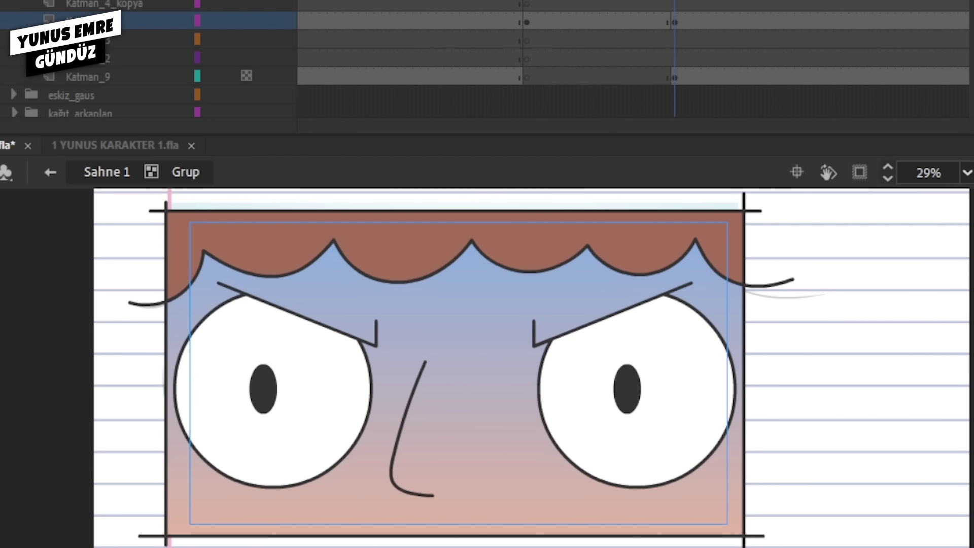
- Draw thin wavy shadow guide lines following the hairline, one set above it on the hair and one below on the forehead
{"action": "left_click", "coordinate": [321, 345], "text": "ctrl"}
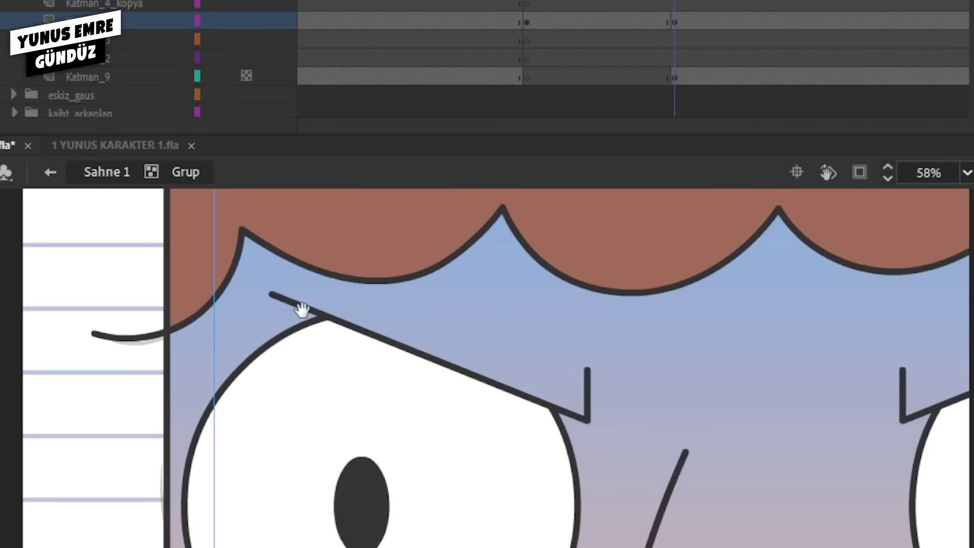
{"action": "left_click_drag", "start_coordinate": [306, 317], "coordinate": [259, 327]}
{"action": "mouse_move", "coordinate": [88, 382]}
{"action": "left_mouse_down"}
{"action": "mouse_move", "coordinate": [187, 332]}
{"action": "mouse_move", "coordinate": [446, 260]}
{"action": "mouse_move", "coordinate": [588, 344]}
{"action": "mouse_move", "coordinate": [728, 256]}
{"action": "left_mouse_up"}
{"action": "mouse_move", "coordinate": [714, 246]}
{"action": "left_mouse_down"}
{"action": "mouse_move", "coordinate": [295, 251]}
{"action": "mouse_move", "coordinate": [310, 282]}
{"action": "mouse_move", "coordinate": [548, 284]}
{"action": "mouse_move", "coordinate": [760, 263]}
{"action": "mouse_move", "coordinate": [953, 356]}
{"action": "left_mouse_up"}
{"action": "left_click_drag", "start_coordinate": [473, 328], "coordinate": [875, 441]}
{"action": "mouse_move", "coordinate": [65, 416]}
{"action": "left_mouse_down"}
{"action": "mouse_move", "coordinate": [146, 333]}
{"action": "mouse_move", "coordinate": [145, 314]}
{"action": "mouse_move", "coordinate": [168, 327]}
{"action": "mouse_move", "coordinate": [359, 352]}
{"action": "mouse_move", "coordinate": [487, 335]}
{"action": "mouse_move", "coordinate": [726, 269]}
{"action": "mouse_move", "coordinate": [314, 254]}
{"action": "mouse_move", "coordinate": [352, 284]}
{"action": "mouse_move", "coordinate": [568, 263]}
{"action": "mouse_move", "coordinate": [766, 280]}
{"action": "mouse_move", "coordinate": [951, 323]}
{"action": "left_mouse_up"}
{"action": "key", "text": "ctrl+z"}
{"action": "left_click_drag", "start_coordinate": [702, 337], "coordinate": [788, 263]}
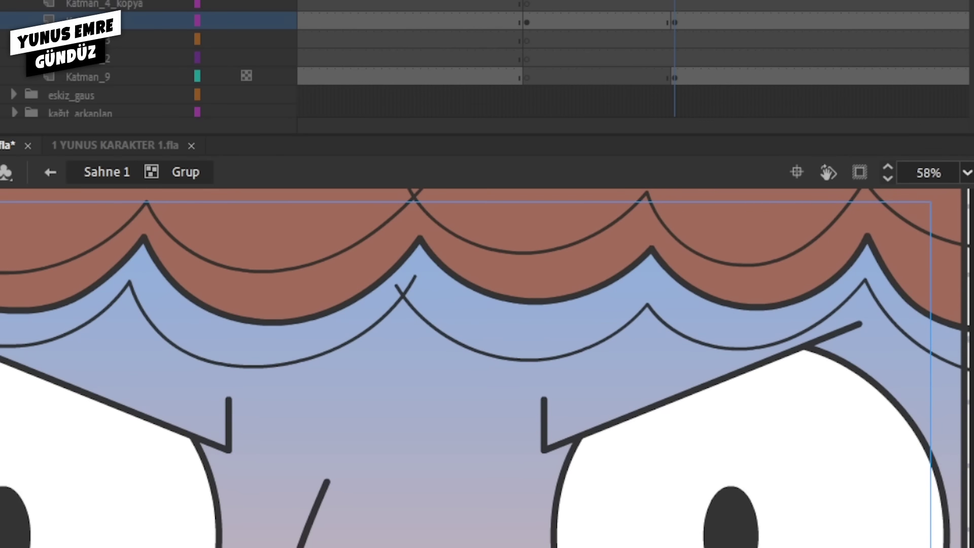
- Fill the hair strip with a darker reddish brown and the forehead strip with a darker blue shadow
{"action": "left_click", "coordinate": [766, 278]}
{"action": "left_click_drag", "start_coordinate": [706, 323], "coordinate": [572, 321]}
{"action": "key", "text": "v"}
{"action": "left_click", "coordinate": [586, 317]}
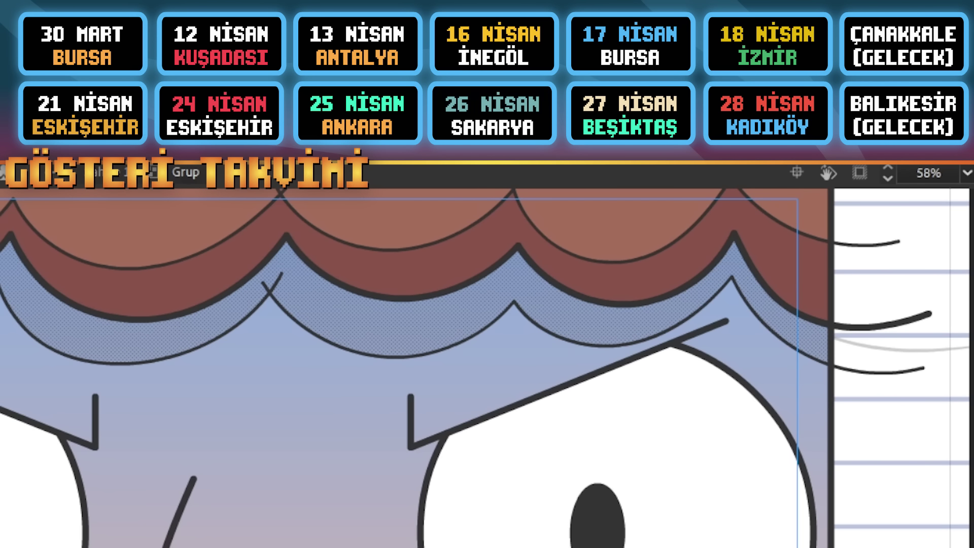
- Delete the thin wavy guide lines bordering the hair and forehead shadows
{"action": "key", "text": "Escape"}
{"action": "key", "text": "ctrl+minus"}
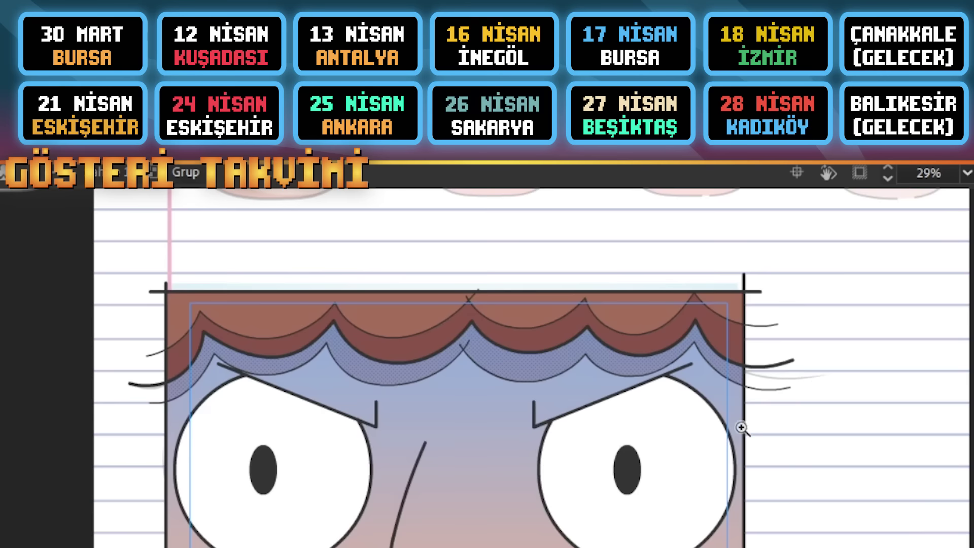
{"action": "left_click_drag", "start_coordinate": [744, 429], "coordinate": [778, 357]}
{"action": "left_click_drag", "start_coordinate": [546, 221], "coordinate": [553, 339]}
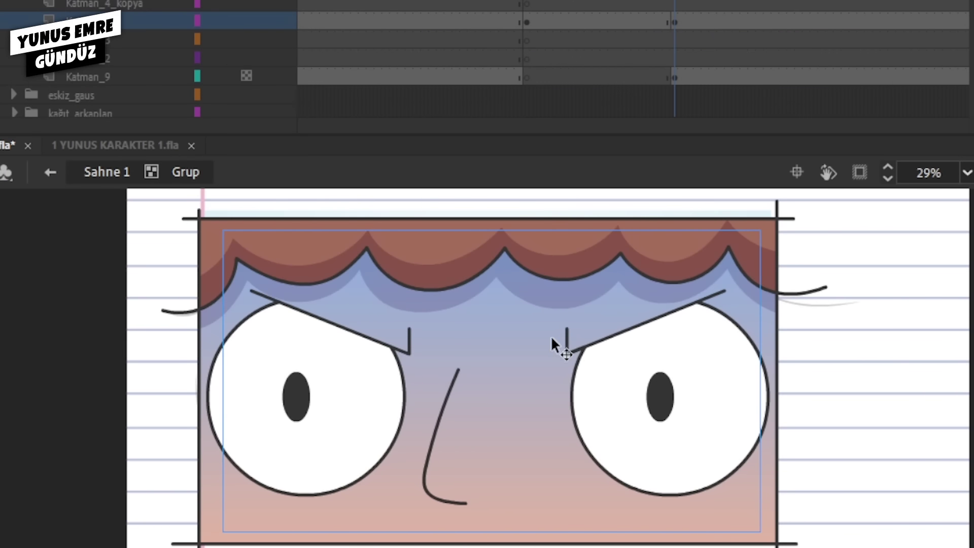
- Select the round outlines of both eyes together
{"action": "key", "text": "z"}
{"action": "left_click", "coordinate": [419, 401]}
{"action": "left_click", "coordinate": [454, 350]}
{"action": "key", "text": "ctrl+minus"}
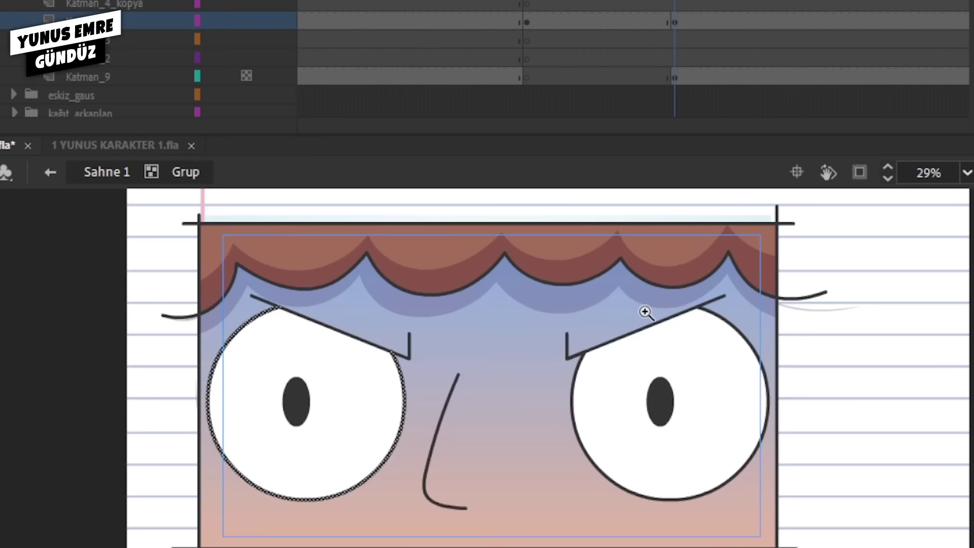
{"action": "left_click_drag", "start_coordinate": [678, 309], "coordinate": [646, 313]}
{"action": "left_click", "coordinate": [718, 343], "text": "shift"}
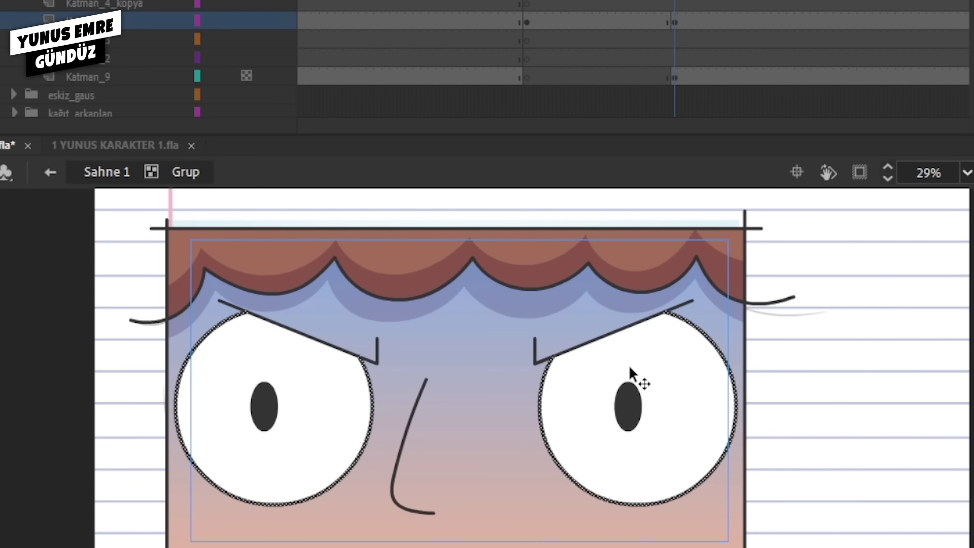
{"action": "mouse_move", "coordinate": [717, 351]}
{"action": "left_mouse_down"}
{"action": "mouse_move", "coordinate": [691, 335]}
{"action": "mouse_move", "coordinate": [715, 336]}
{"action": "left_mouse_up"}
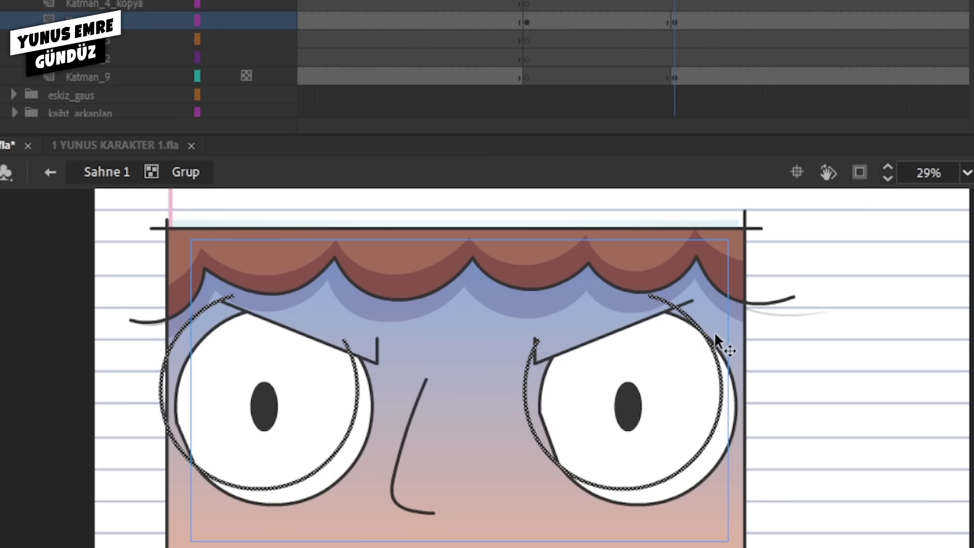
{"action": "left_click", "coordinate": [361, 434]}
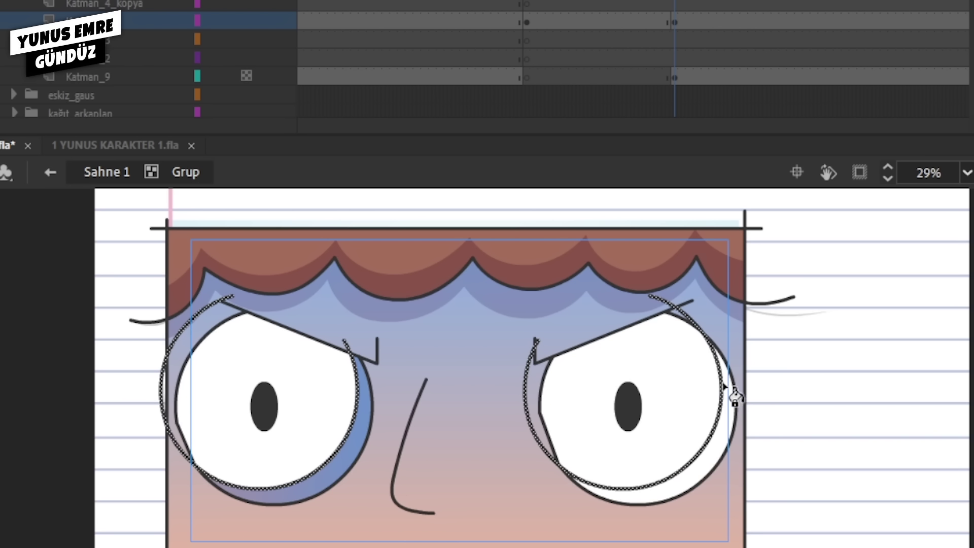
{"action": "left_click", "coordinate": [727, 388]}
{"action": "key", "text": "Delete"}
{"action": "key", "text": "v"}
{"action": "key", "text": "ctrl+z"}
{"action": "key", "text": "ctrl+z"}
{"action": "key", "text": "ctrl+z"}
{"action": "key", "text": "ctrl+z"}
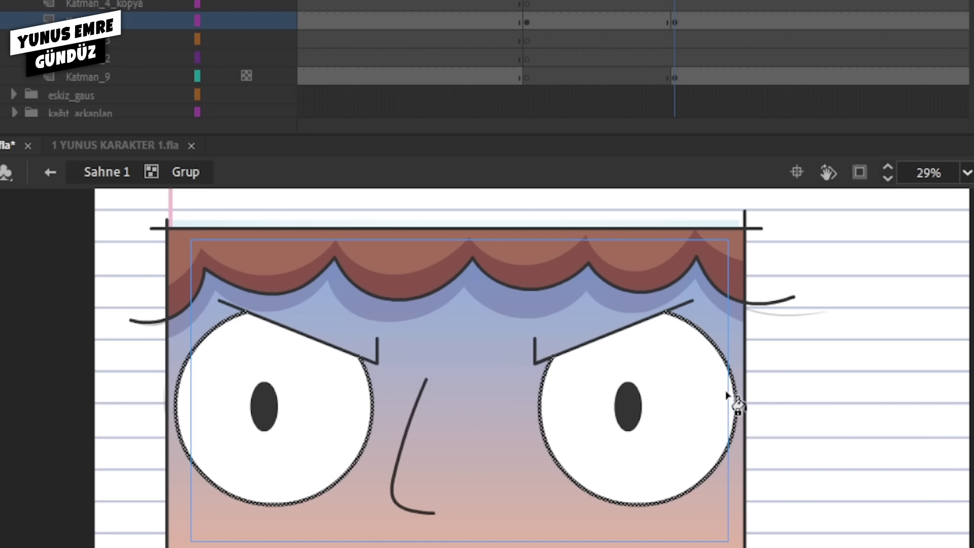
- Offset a copy of both eye outlines slightly up and left, and shade the resulting crescents inside the eyes pale blue
{"action": "left_click_drag", "start_coordinate": [736, 394], "coordinate": [726, 383]}
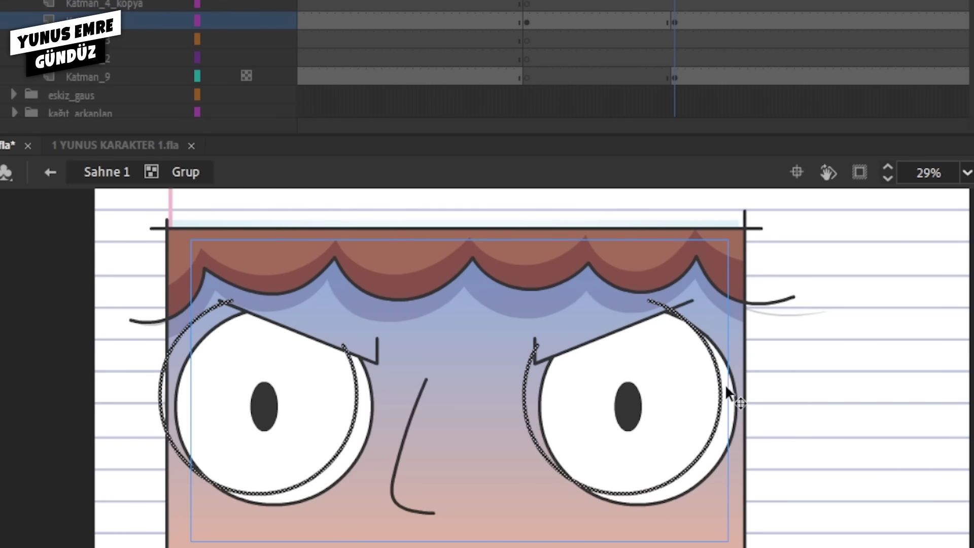
{"action": "left_click", "coordinate": [731, 413]}
{"action": "left_click", "coordinate": [371, 432]}
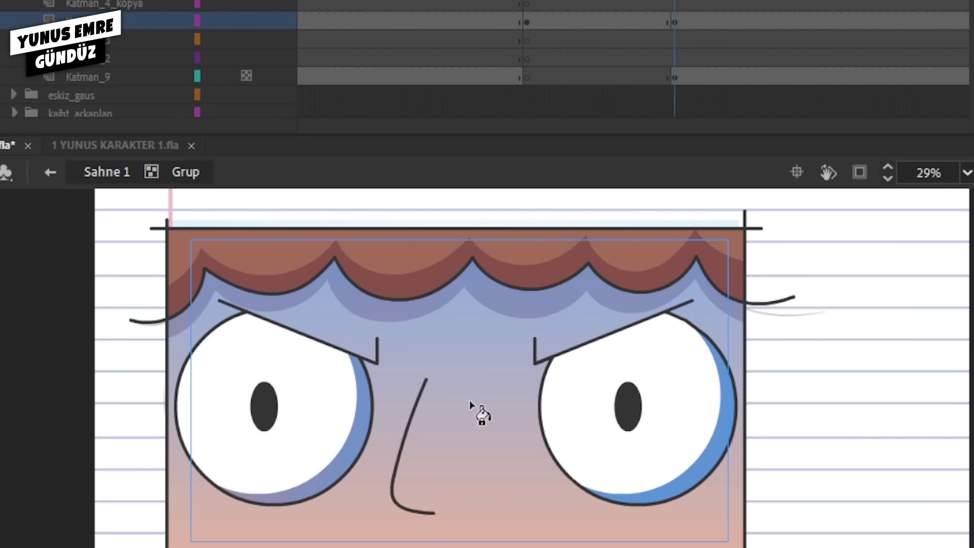
{"action": "left_click", "coordinate": [731, 405]}
{"action": "left_click", "coordinate": [355, 415]}
{"action": "key", "text": "ctrl+z"}
{"action": "left_click", "coordinate": [363, 423]}
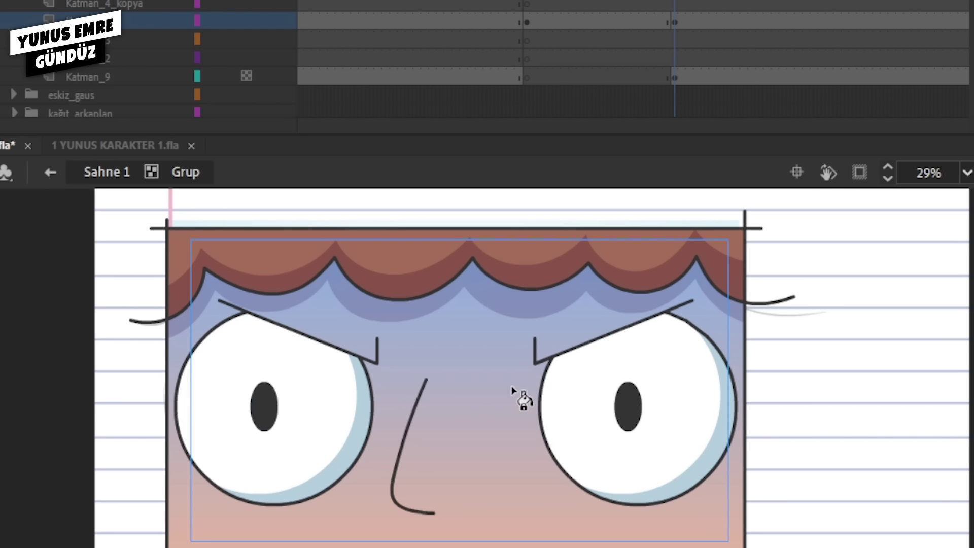
- Delete the outline strokes around the pupils
{"action": "key", "text": "z"}
{"action": "left_click", "coordinate": [382, 393]}
{"action": "left_click_drag", "start_coordinate": [838, 333], "coordinate": [634, 291]}
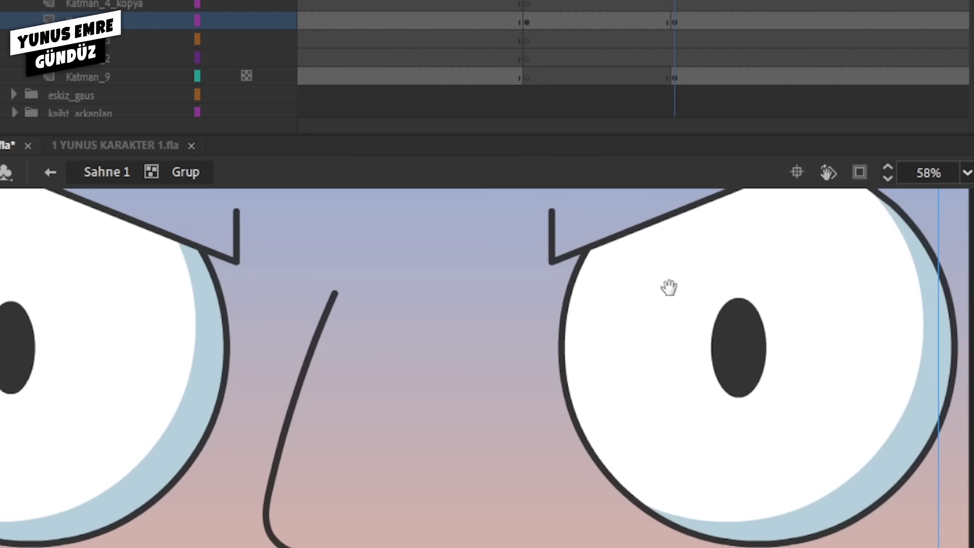
{"action": "left_click", "coordinate": [765, 325]}
{"action": "key", "text": "Delete"}
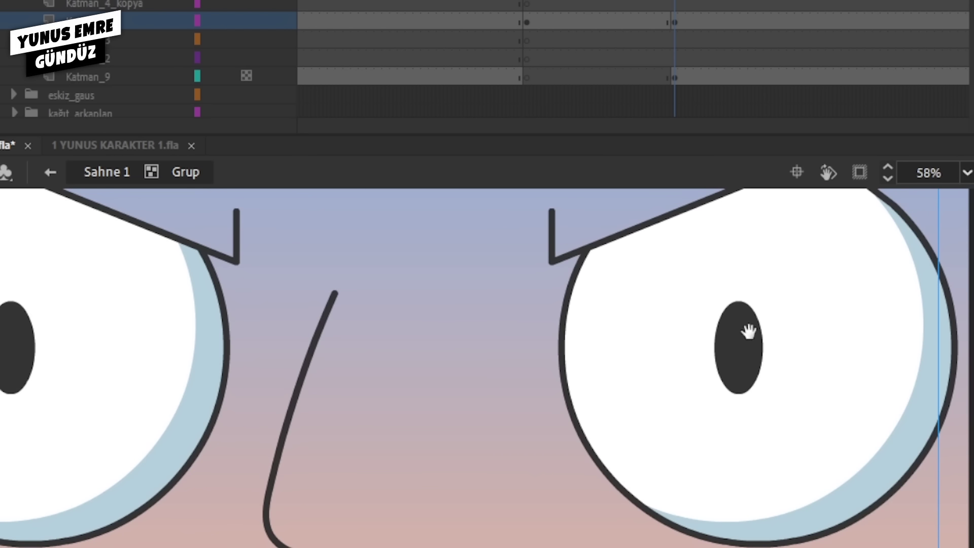
- Combine both pupils into one drawing object and open it for editing
{"action": "left_click_drag", "start_coordinate": [745, 328], "coordinate": [884, 331]}
{"action": "key", "text": "v"}
{"action": "left_click", "coordinate": [880, 330]}
{"action": "left_click", "coordinate": [151, 349], "text": "shift"}
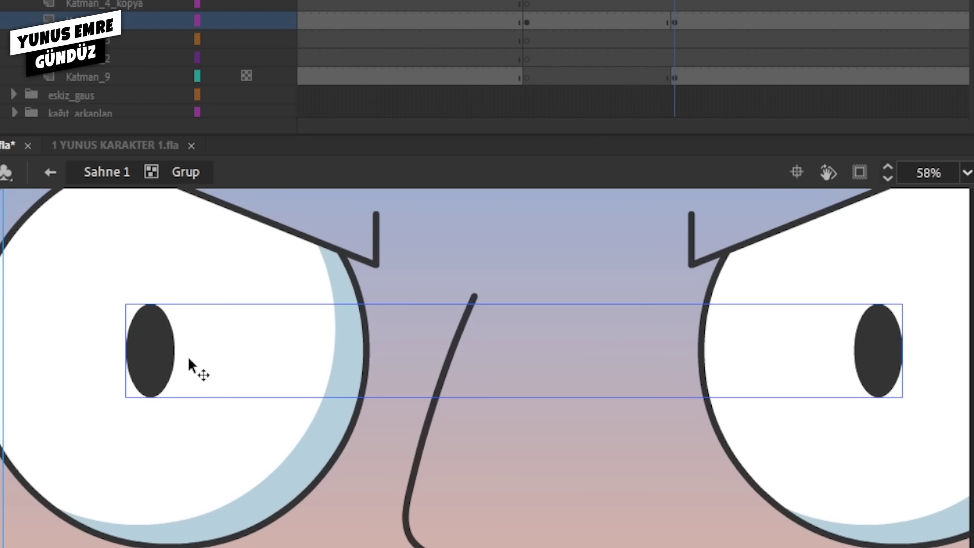
{"action": "key", "text": "Delete"}
{"action": "key", "text": "ctrl+z"}
{"action": "double_click", "coordinate": [871, 350]}
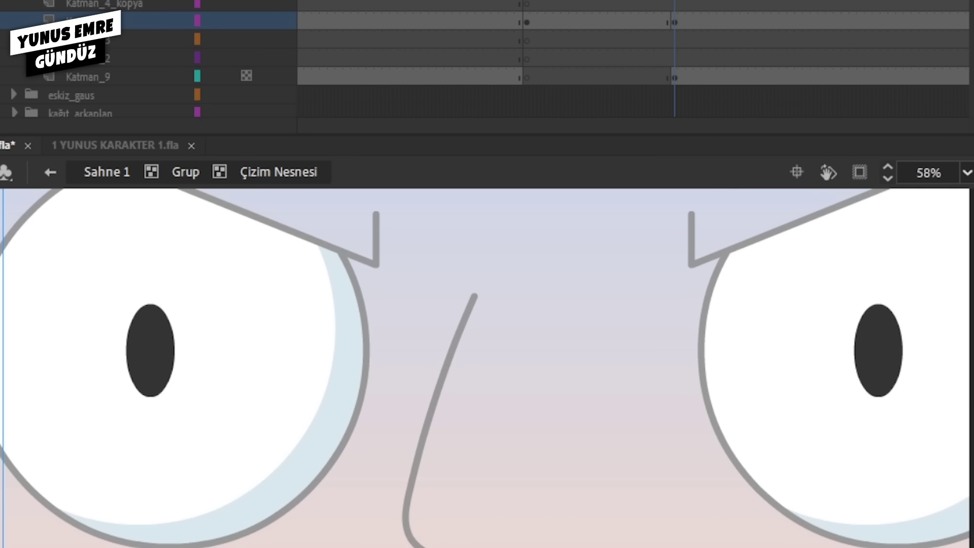
- Add one large and one small white highlight to each pupil and return to the parent group
{"action": "left_click_drag", "start_coordinate": [880, 317], "coordinate": [905, 341]}
{"action": "left_click_drag", "start_coordinate": [151, 321], "coordinate": [175, 347]}
{"action": "left_click", "coordinate": [157, 368]}
{"action": "left_click", "coordinate": [886, 363]}
{"action": "key", "text": "ctrl+minus"}
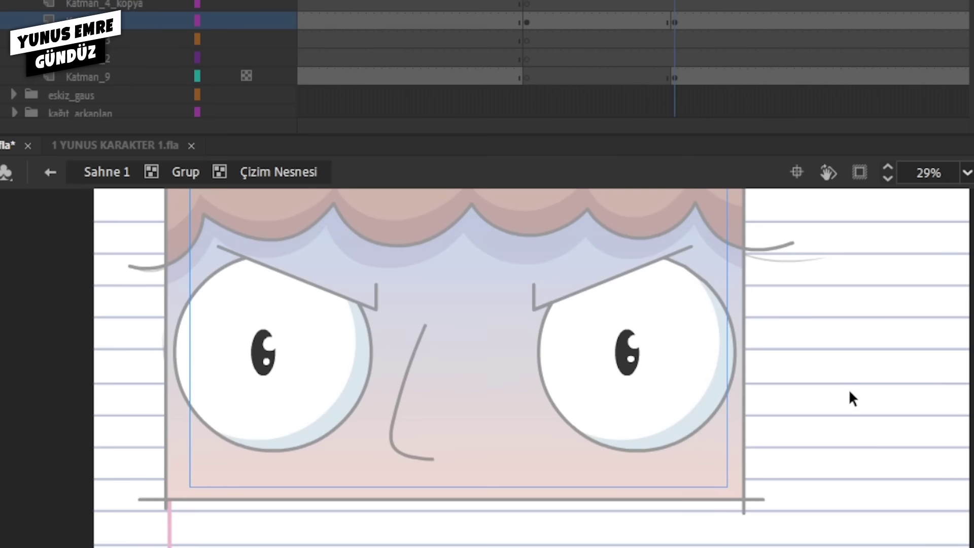
{"action": "double_click", "coordinate": [850, 390]}
{"action": "left_click", "coordinate": [851, 391]}
{"action": "left_click_drag", "start_coordinate": [672, 356], "coordinate": [697, 405]}
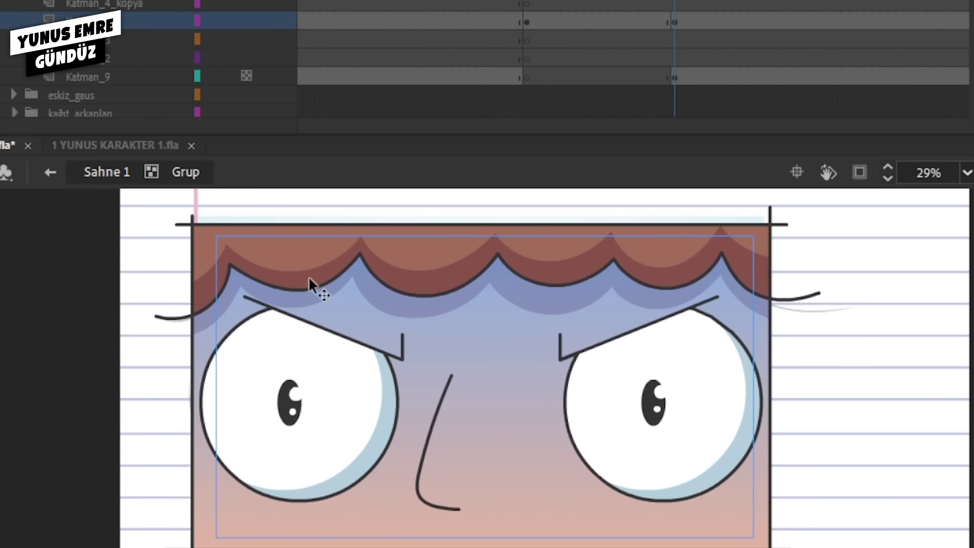
- Try thin curved shadow guide lines around the right and lower sides of both eyes
{"action": "left_click", "coordinate": [401, 466]}
{"action": "mouse_move", "coordinate": [136, 301]}
{"action": "left_mouse_down"}
{"action": "mouse_move", "coordinate": [270, 456]}
{"action": "mouse_move", "coordinate": [485, 340]}
{"action": "left_mouse_up"}
{"action": "left_click_drag", "start_coordinate": [371, 385], "coordinate": [284, 429]}
{"action": "key", "text": "ctrl+z"}
{"action": "left_click_drag", "start_coordinate": [54, 356], "coordinate": [437, 267]}
{"action": "left_click_drag", "start_coordinate": [415, 327], "coordinate": [378, 361]}
{"action": "key", "text": "ctrl+z"}
{"action": "mouse_move", "coordinate": [9, 353]}
{"action": "left_mouse_down"}
{"action": "mouse_move", "coordinate": [85, 509]}
{"action": "mouse_move", "coordinate": [289, 529]}
{"action": "mouse_move", "coordinate": [425, 370]}
{"action": "mouse_move", "coordinate": [385, 203]}
{"action": "mouse_move", "coordinate": [373, 198]}
{"action": "left_mouse_up"}
{"action": "left_click_drag", "start_coordinate": [310, 265], "coordinate": [339, 274]}
{"action": "key", "text": "ctrl+z"}
{"action": "mouse_move", "coordinate": [47, 381]}
{"action": "left_mouse_down"}
{"action": "mouse_move", "coordinate": [94, 488]}
{"action": "mouse_move", "coordinate": [168, 534]}
{"action": "mouse_move", "coordinate": [243, 542]}
{"action": "mouse_move", "coordinate": [327, 526]}
{"action": "mouse_move", "coordinate": [379, 494]}
{"action": "mouse_move", "coordinate": [422, 442]}
{"action": "mouse_move", "coordinate": [438, 394]}
{"action": "mouse_move", "coordinate": [438, 275]}
{"action": "mouse_move", "coordinate": [414, 205]}
{"action": "left_mouse_up"}
{"action": "left_click_drag", "start_coordinate": [603, 313], "coordinate": [308, 328]}
{"action": "mouse_move", "coordinate": [219, 436]}
{"action": "left_mouse_down"}
{"action": "mouse_move", "coordinate": [254, 511]}
{"action": "mouse_move", "coordinate": [285, 546]}
{"action": "left_mouse_up"}
{"action": "mouse_move", "coordinate": [555, 516]}
{"action": "left_mouse_down"}
{"action": "mouse_move", "coordinate": [586, 461]}
{"action": "mouse_move", "coordinate": [604, 399]}
{"action": "mouse_move", "coordinate": [600, 328]}
{"action": "mouse_move", "coordinate": [580, 269]}
{"action": "mouse_move", "coordinate": [536, 212]}
{"action": "mouse_move", "coordinate": [485, 157]}
{"action": "left_mouse_up"}
{"action": "left_click_drag", "start_coordinate": [520, 313], "coordinate": [661, 375]}
{"action": "key", "text": "ctrl+minus"}
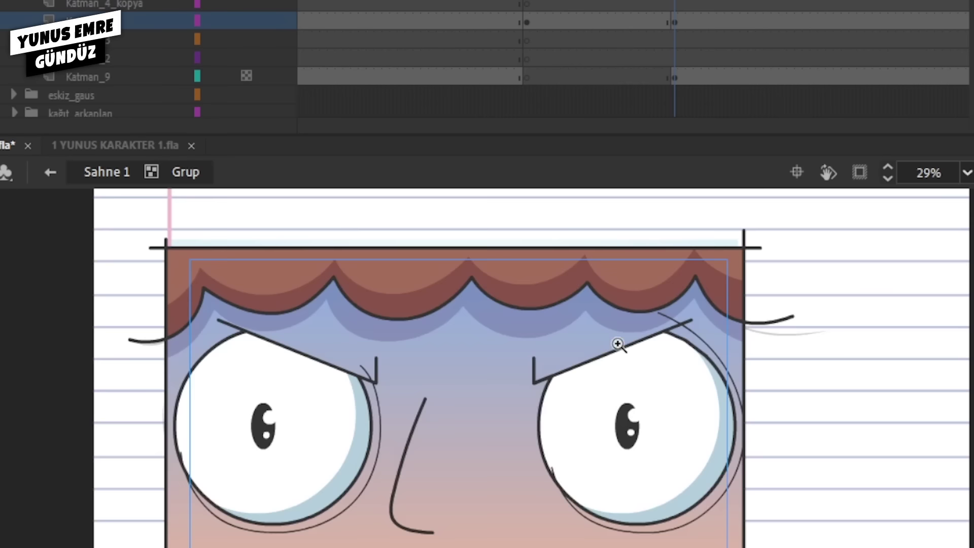
- Fill the areas between the eyes and the curved guides with a darker skin shade, delete the guides and save the file
{"action": "left_click_drag", "start_coordinate": [619, 346], "coordinate": [647, 307]}
{"action": "left_click", "coordinate": [401, 406]}
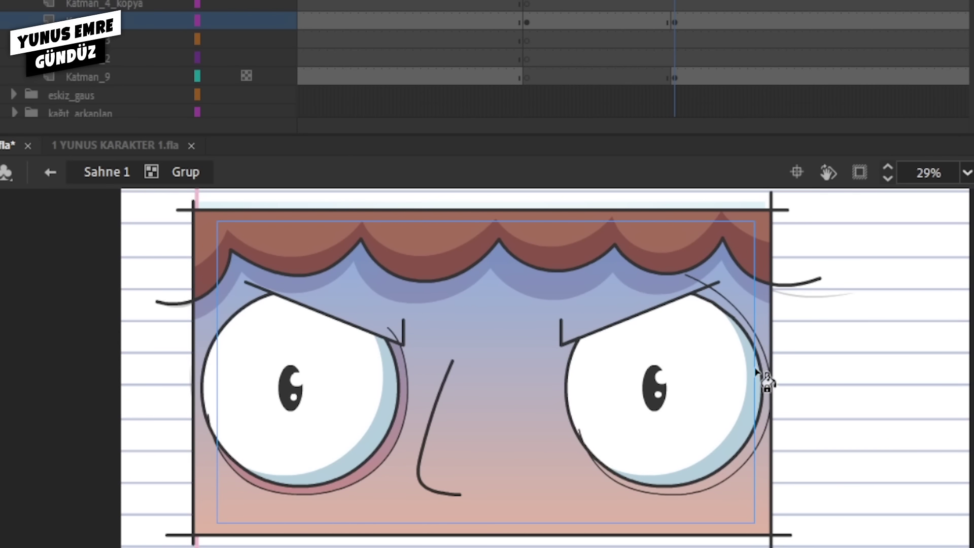
{"action": "left_click", "coordinate": [766, 397]}
{"action": "key", "text": "n"}
{"action": "left_click_drag", "start_coordinate": [364, 411], "coordinate": [901, 342]}
{"action": "key", "text": "v"}
{"action": "double_click", "coordinate": [815, 353]}
{"action": "key", "text": "Delete"}
{"action": "left_click_drag", "start_coordinate": [815, 376], "coordinate": [821, 409]}
{"action": "key", "text": "ctrl+s"}
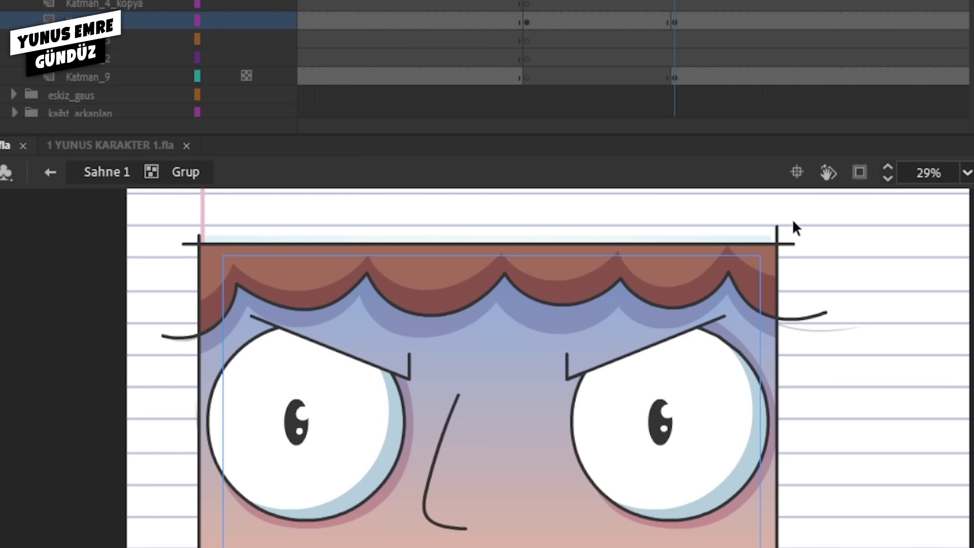
- Undo the curved skin shadows around both eyes
{"action": "key", "text": "ctrl+y"}
{"action": "key", "text": "ctrl+z"}
{"action": "key", "text": "ctrl+z"}
{"action": "key", "text": "ctrl+z"}
- Create a thin circle slightly larger than the left eye inside a nested group and duplicate it around the right eye
{"action": "key", "text": "z"}
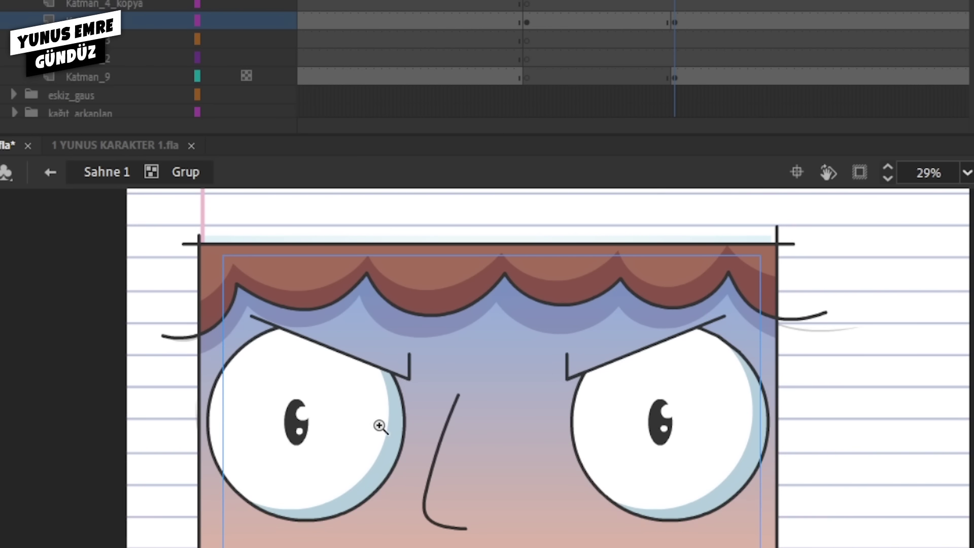
{"action": "left_click", "coordinate": [381, 428]}
{"action": "key", "text": "v"}
{"action": "double_click", "coordinate": [328, 389]}
{"action": "key", "text": "i"}
{"action": "mouse_move", "coordinate": [319, 393]}
{"action": "left_mouse_down"}
{"action": "mouse_move", "coordinate": [379, 406]}
{"action": "mouse_move", "coordinate": [518, 391]}
{"action": "mouse_move", "coordinate": [507, 403]}
{"action": "mouse_move", "coordinate": [531, 379]}
{"action": "left_mouse_up"}
{"action": "left_click", "coordinate": [613, 429], "text": "alt"}
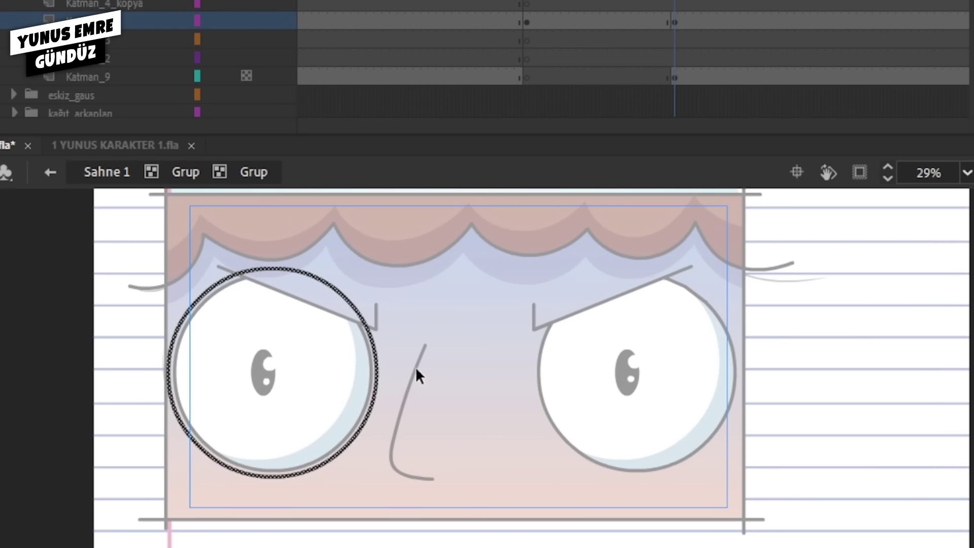
{"action": "left_click_drag", "start_coordinate": [383, 374], "coordinate": [742, 366]}
{"action": "left_click", "coordinate": [748, 364]}
{"action": "double_click", "coordinate": [766, 355]}
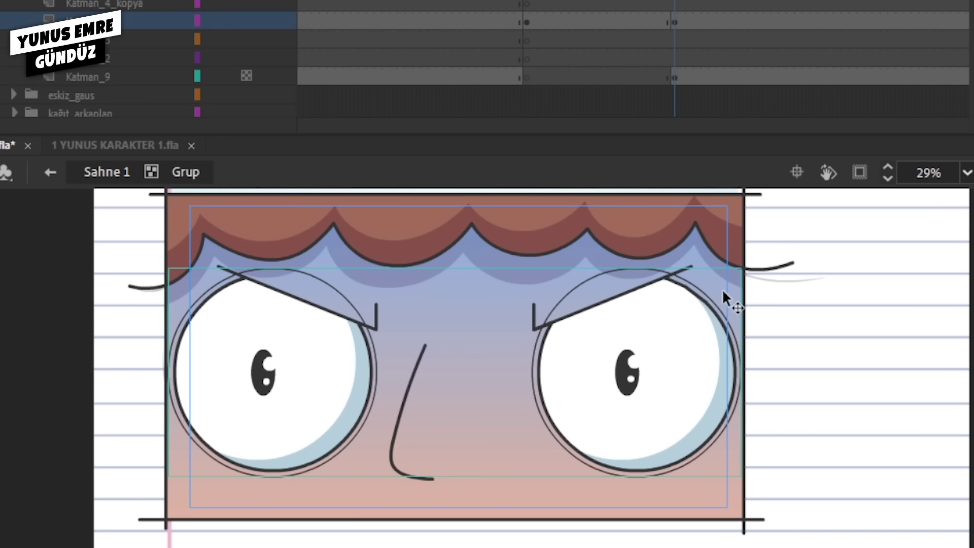
- Fill the rings around both eyes with a darker skin shade and delete the thin guide circles
{"action": "left_click", "coordinate": [418, 273]}
{"action": "left_click", "coordinate": [376, 369]}
{"action": "left_click", "coordinate": [539, 385]}
{"action": "left_click_drag", "start_coordinate": [358, 384], "coordinate": [537, 375]}
{"action": "key", "text": "Delete"}
- Move the nose line slightly to the right, centring it between the eyes
{"action": "left_click", "coordinate": [405, 400]}
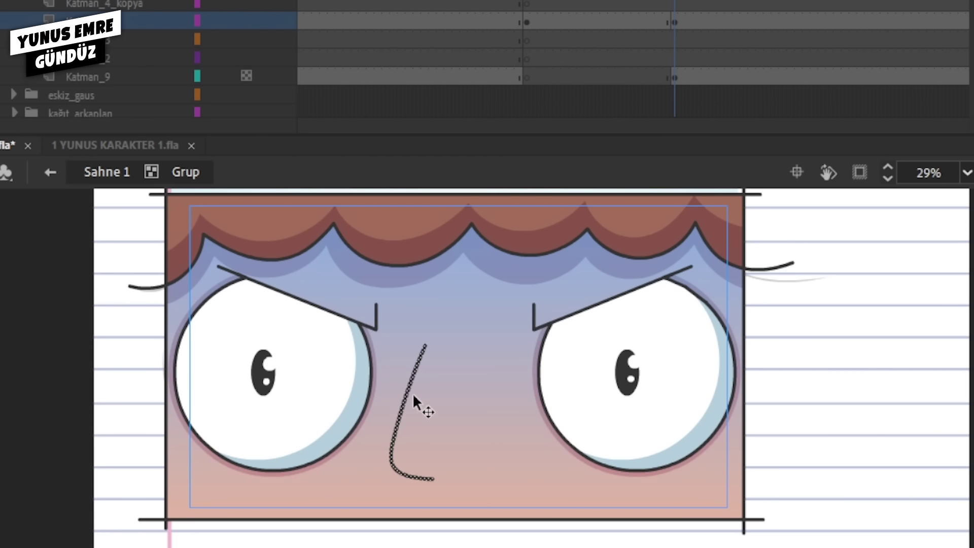
{"action": "left_click_drag", "start_coordinate": [413, 405], "coordinate": [459, 405]}
{"action": "key", "text": "shift+Left"}
{"action": "key", "text": "Left"}
{"action": "key", "text": "Left"}
{"action": "key", "text": "shift+Left"}
- Delete the straight border lines around the face and the hair strands overhanging its sides
{"action": "left_click", "coordinate": [527, 530]}
{"action": "left_click_drag", "start_coordinate": [790, 305], "coordinate": [793, 335]}
{"action": "left_click_drag", "start_coordinate": [840, 195], "coordinate": [20, 547]}
{"action": "key", "text": "Delete"}
{"action": "key", "text": "Delete"}
{"action": "left_click_drag", "start_coordinate": [171, 547], "coordinate": [129, 152]}
{"action": "key", "text": "Delete"}
{"action": "left_click_drag", "start_coordinate": [151, 201], "coordinate": [863, 227]}
{"action": "key", "text": "Delete"}
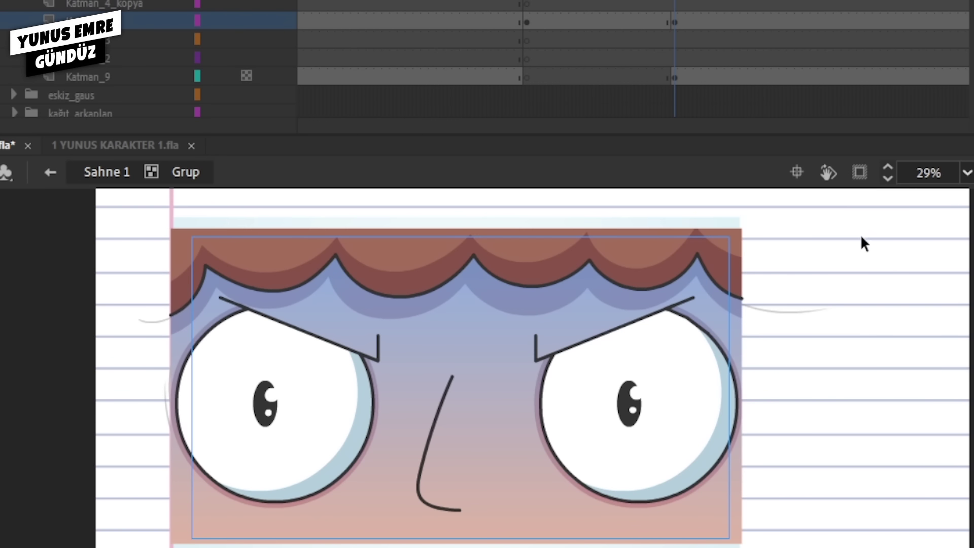
- Leave the group and cover the face with a rectangle on Katman_4_kopya, filled with a wide dark radial gradient as a vignette
{"action": "double_click", "coordinate": [859, 235]}
{"action": "left_click_drag", "start_coordinate": [782, 345], "coordinate": [802, 341]}
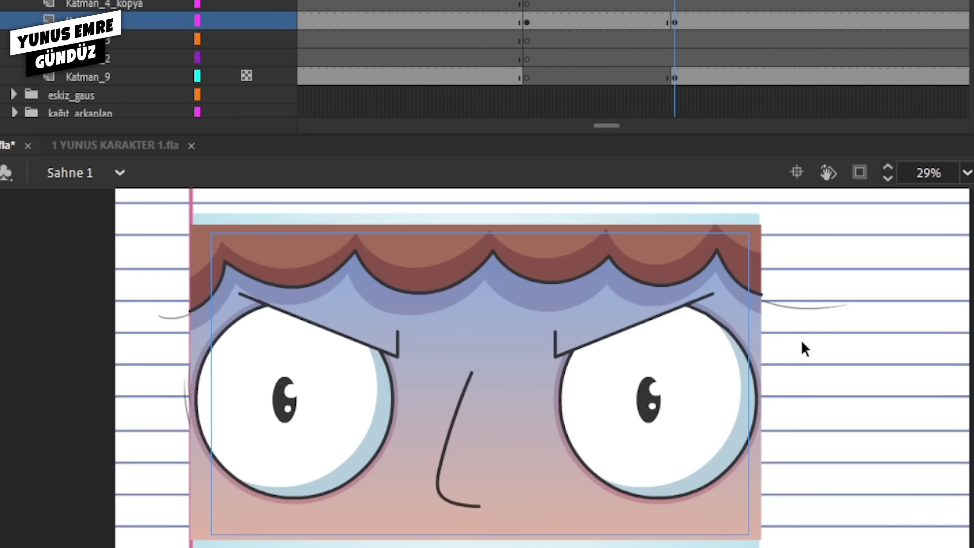
{"action": "left_click", "coordinate": [675, 5]}
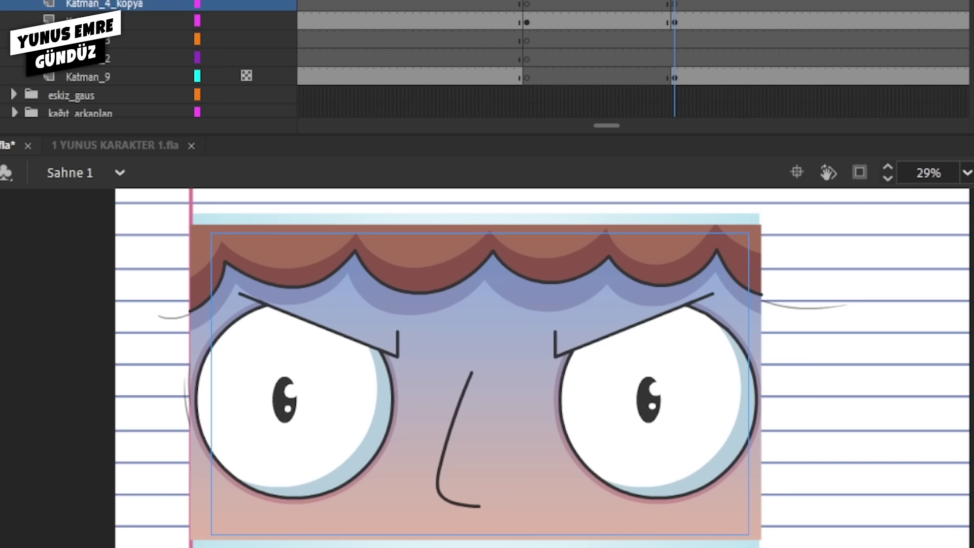
{"action": "left_click_drag", "start_coordinate": [192, 225], "coordinate": [760, 539]}
{"action": "key", "text": "f"}
{"action": "left_click", "coordinate": [717, 470]}
{"action": "left_click_drag", "start_coordinate": [792, 468], "coordinate": [920, 402]}
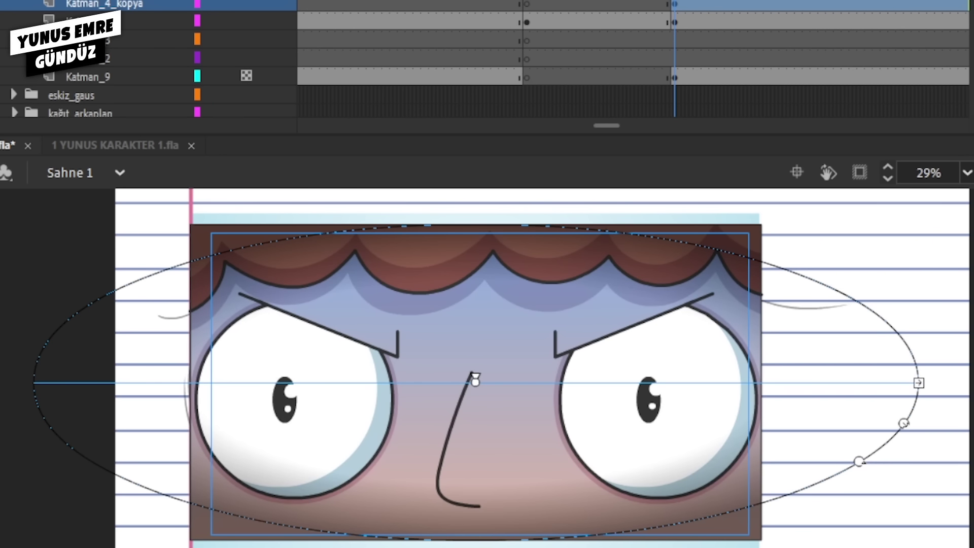
{"action": "key", "text": "v"}
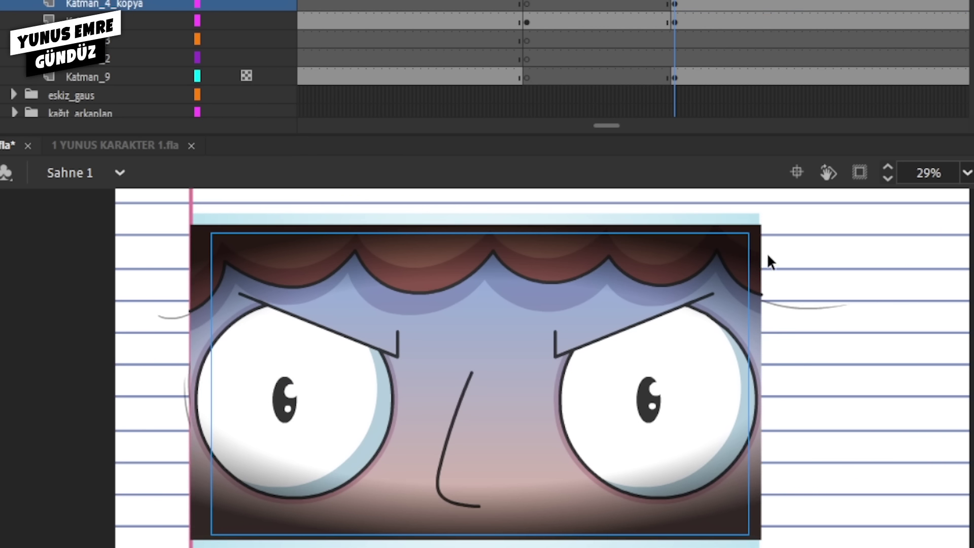
- Cut the vignette from Katman_4_kopya and paste it in place on the layer above, Katman_5
{"action": "left_click", "coordinate": [760, 273]}
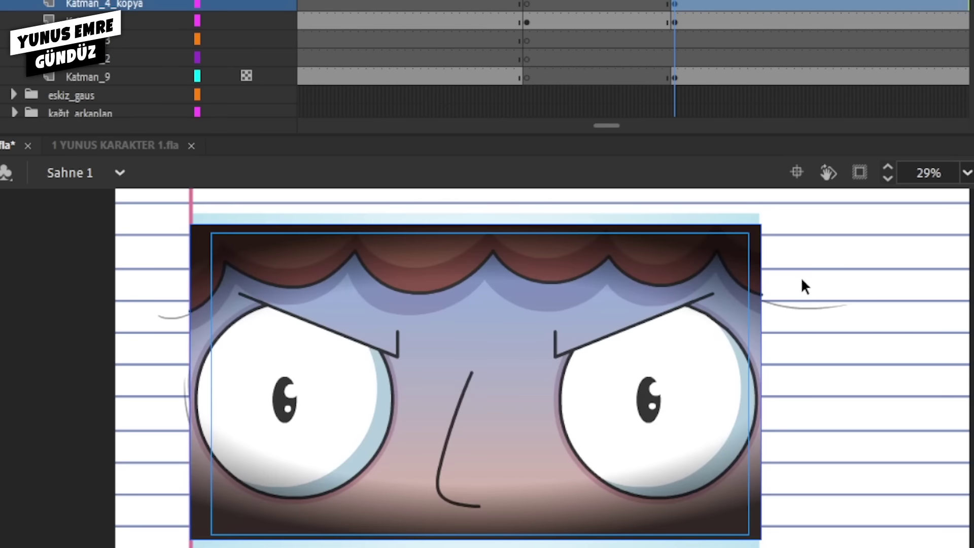
{"action": "key", "text": "ctrl+x"}
{"action": "left_click", "coordinate": [685, 0]}
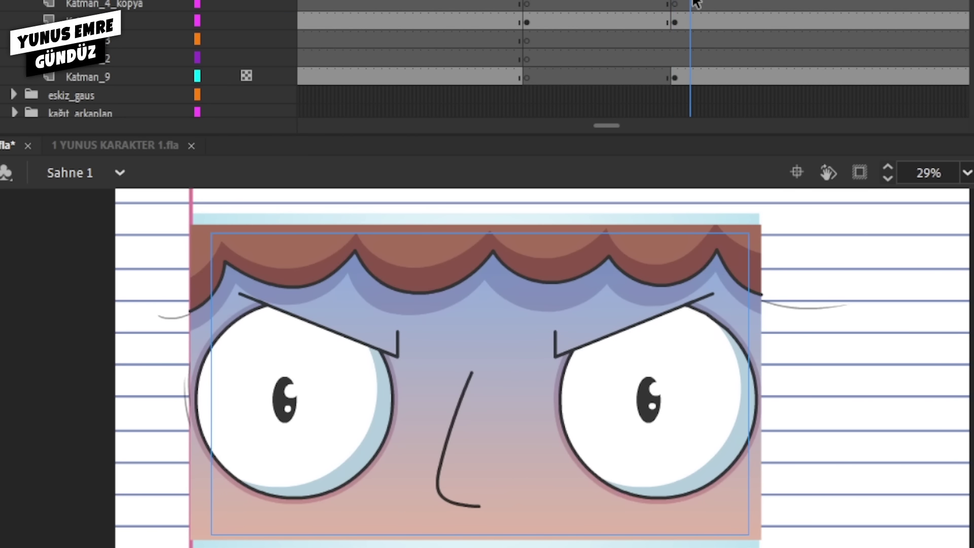
- Scatter about ten small orange spark dots around the eyes, hair and lower face inside a new group on Katman_4_kopya
{"action": "left_click", "coordinate": [699, 3]}
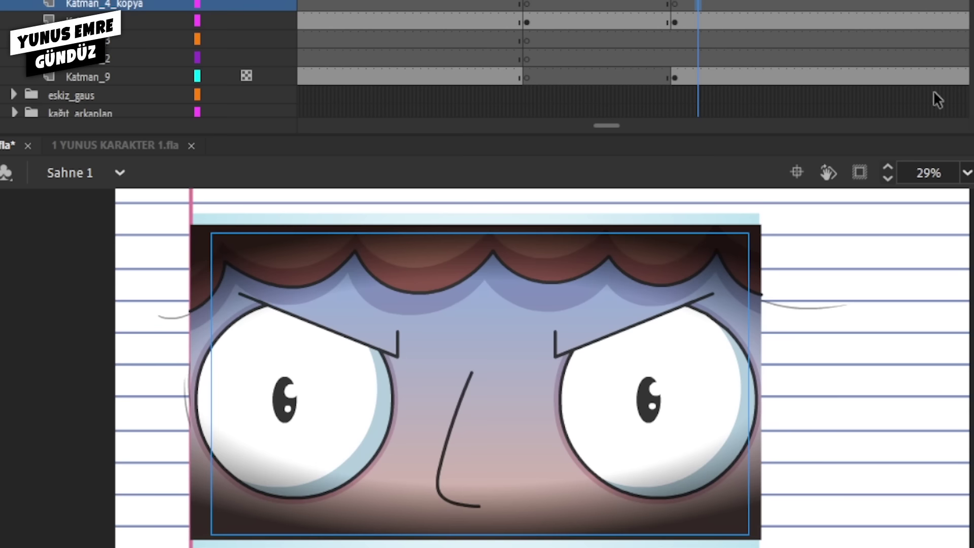
{"action": "key", "text": "ctrl+g"}
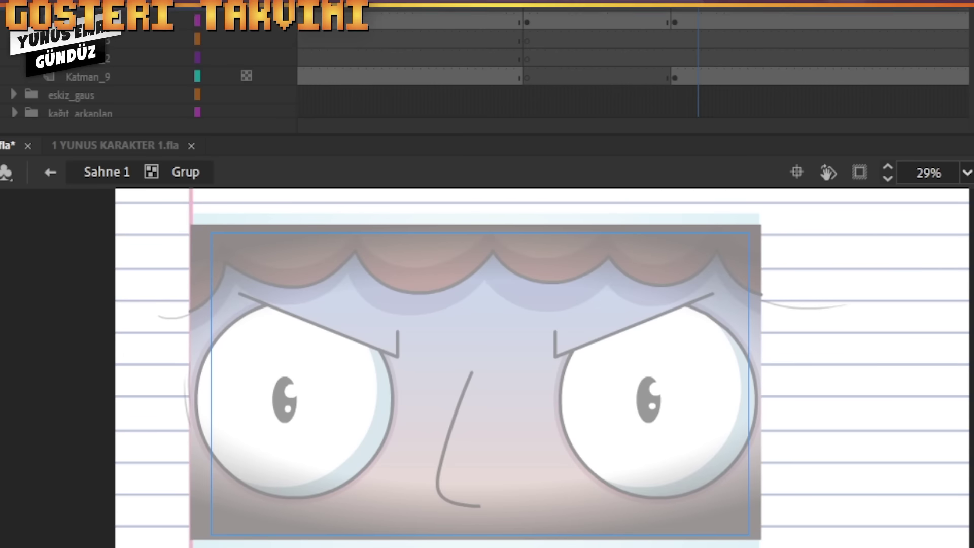
{"action": "left_click", "coordinate": [361, 452]}
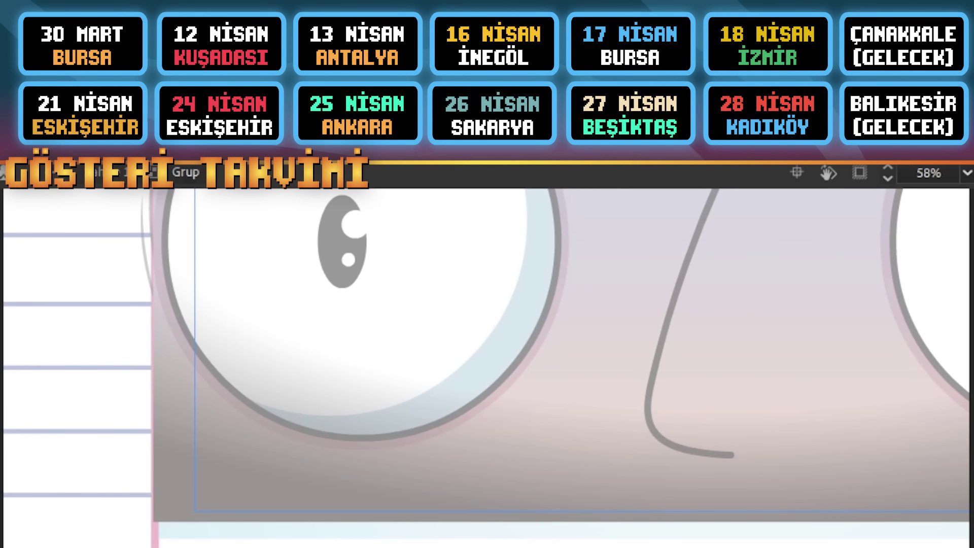
{"action": "left_click", "coordinate": [247, 423]}
{"action": "left_click_drag", "start_coordinate": [602, 309], "coordinate": [508, 430]}
{"action": "left_click", "coordinate": [470, 367]}
{"action": "left_click_drag", "start_coordinate": [582, 276], "coordinate": [476, 434]}
{"action": "left_click", "coordinate": [507, 294]}
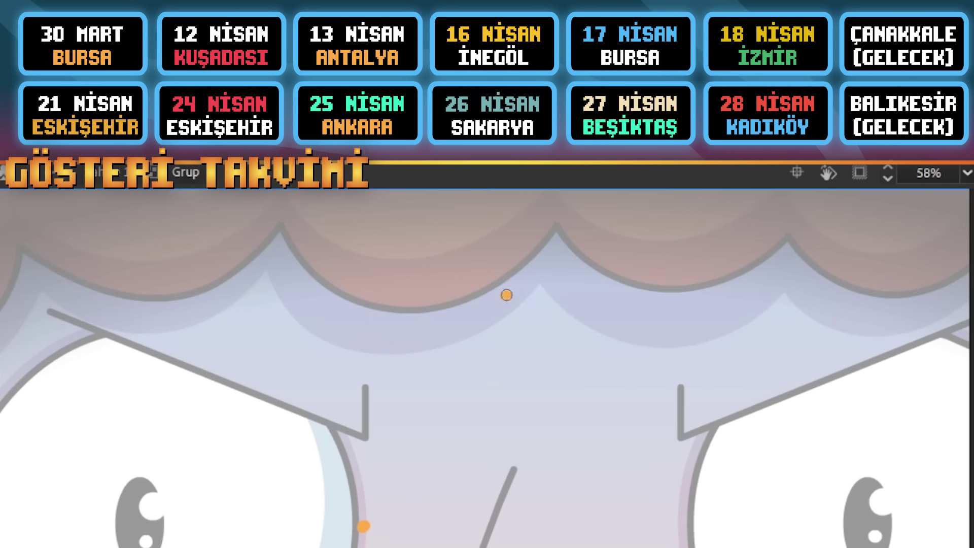
{"action": "left_click_drag", "start_coordinate": [727, 368], "coordinate": [577, 265]}
{"action": "left_click_drag", "start_coordinate": [658, 373], "coordinate": [606, 226]}
{"action": "left_click", "coordinate": [581, 484]}
{"action": "left_click", "coordinate": [848, 481]}
{"action": "left_click_drag", "start_coordinate": [808, 279], "coordinate": [760, 534]}
{"action": "left_click", "coordinate": [800, 243]}
{"action": "left_click_drag", "start_coordinate": [345, 330], "coordinate": [775, 339]}
{"action": "left_click", "coordinate": [312, 226]}
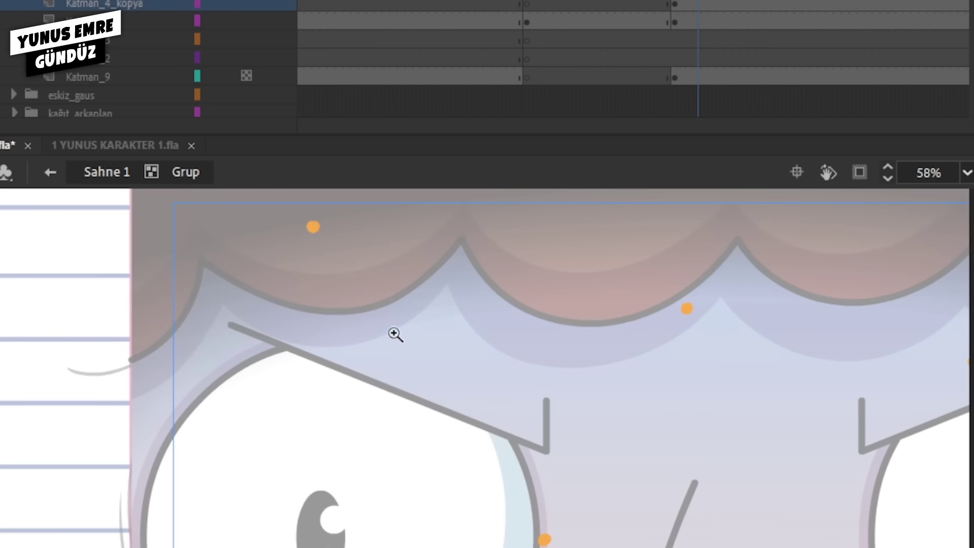
{"action": "left_click", "coordinate": [394, 333], "text": "alt"}
{"action": "left_click_drag", "start_coordinate": [572, 345], "coordinate": [511, 278]}
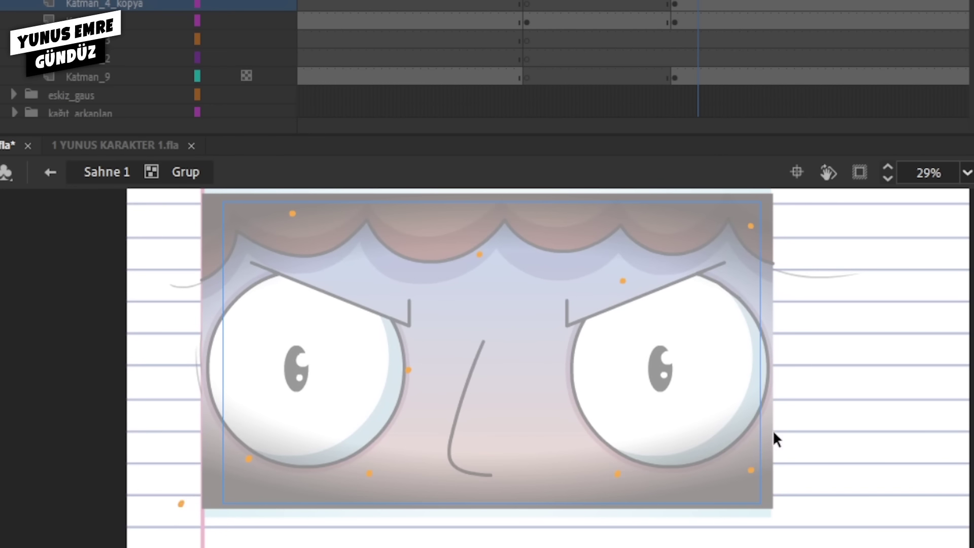
{"action": "double_click", "coordinate": [796, 265]}
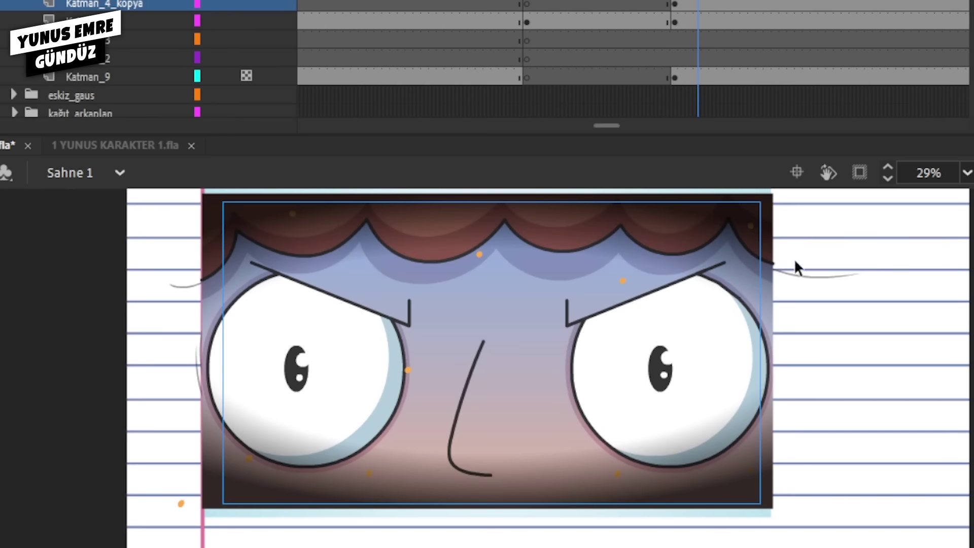
- Convert the group of orange dots into a symbol and give the dots a soft orange glow
{"action": "left_click", "coordinate": [472, 188]}
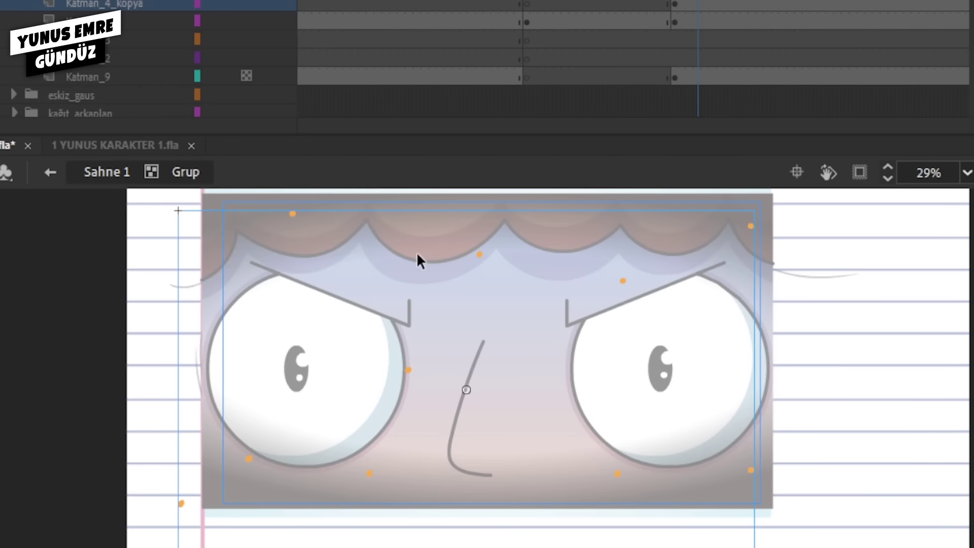
{"action": "double_click", "coordinate": [485, 223]}
{"action": "double_click", "coordinate": [478, 251]}
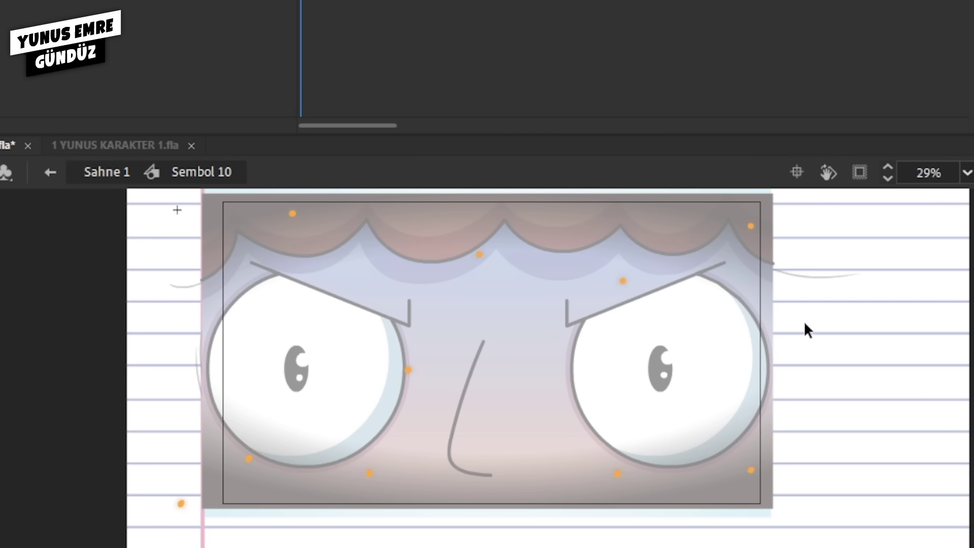
{"action": "left_click", "coordinate": [721, 317]}
{"action": "double_click", "coordinate": [659, 327]}
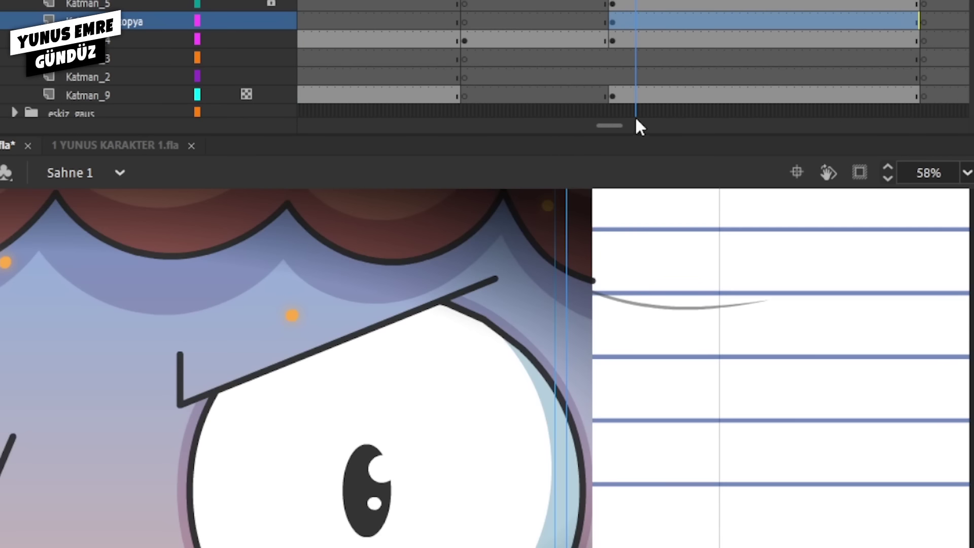
- Add a keyframe on the last frame of Katman_4_kopya with the sparks shifted up and slightly right, and create a classic tween
{"action": "left_click", "coordinate": [872, 25]}
{"action": "left_click", "coordinate": [914, 20]}
{"action": "left_click_drag", "start_coordinate": [323, 381], "coordinate": [740, 337]}
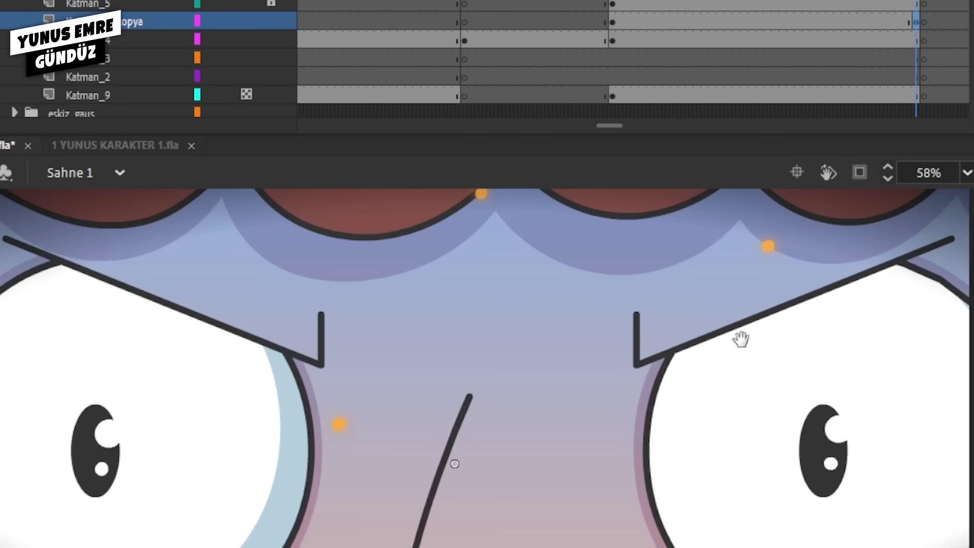
{"action": "left_click", "coordinate": [625, 390], "text": "alt"}
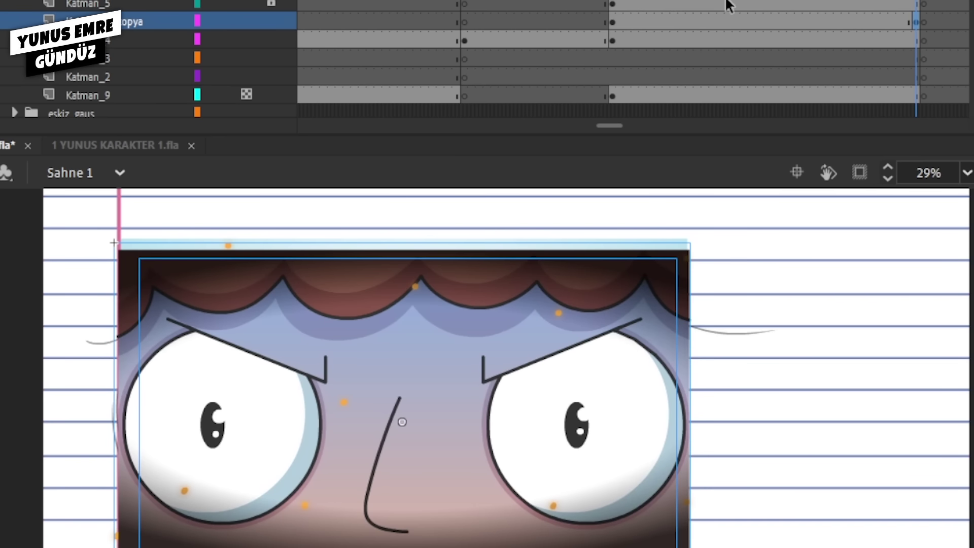
{"action": "left_click", "coordinate": [775, 21]}
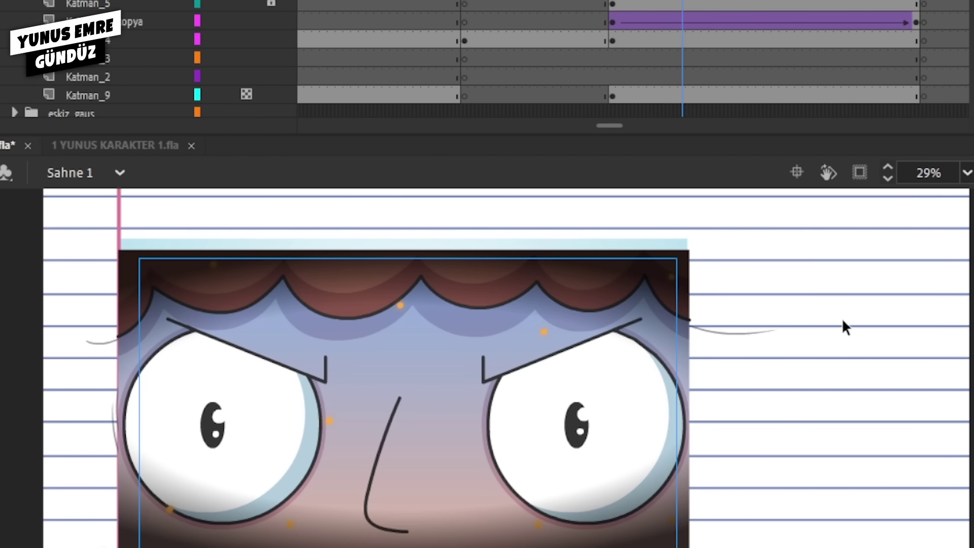
- Save the animation file
{"action": "key", "text": "z"}
{"action": "key", "text": "ctrl+s"}
{"action": "left_click", "coordinate": [801, 370]}
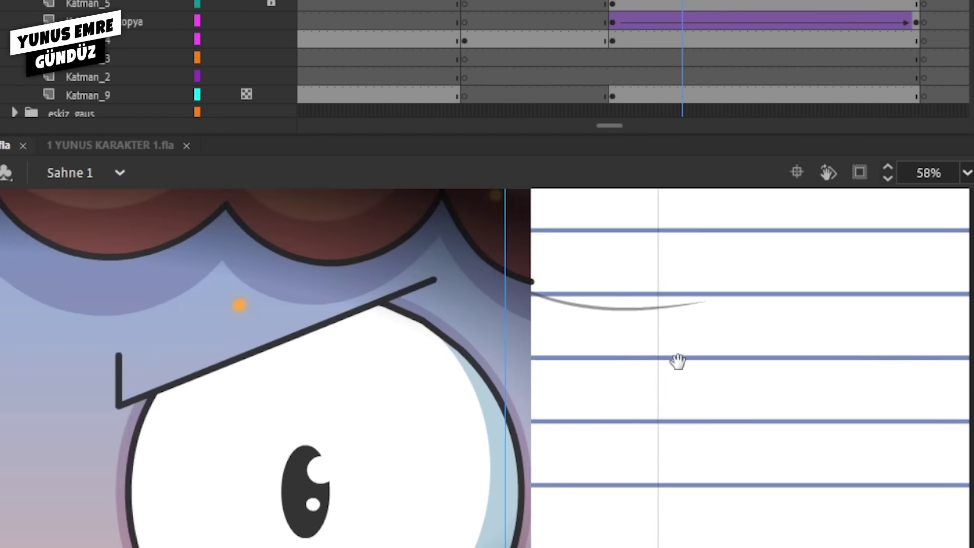